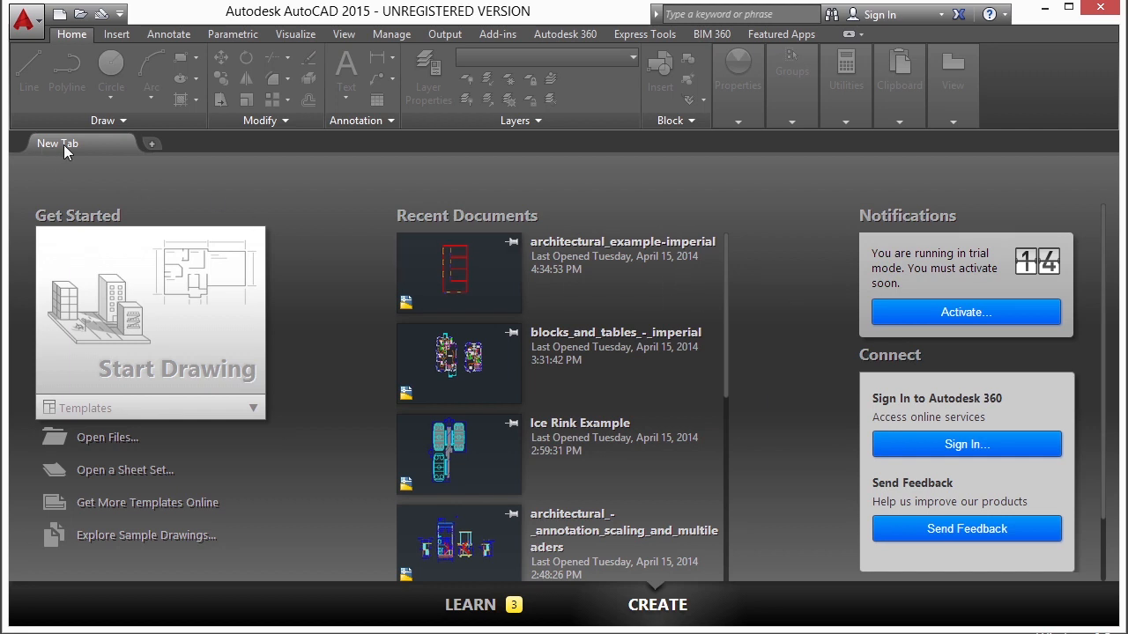
# Start a new drawing from the Tutorial-iArch.dwt template and switch from the D-Size Layout to model space.
pyautogui.click(152, 143)
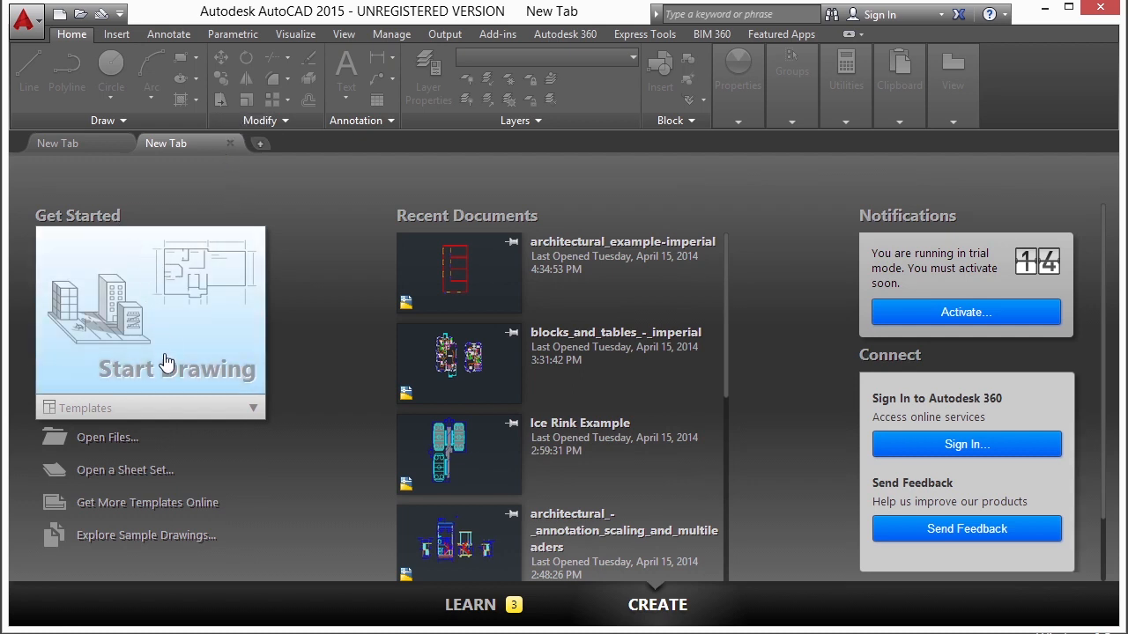
pyautogui.click(137, 408)
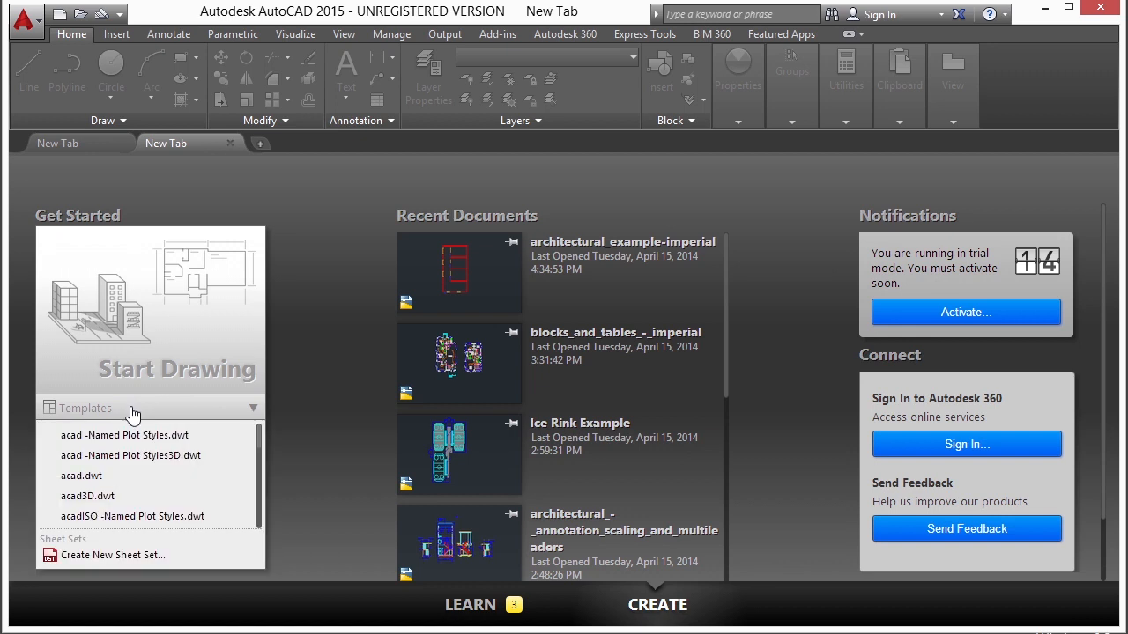
pyautogui.scroll(-3, 201, 462)
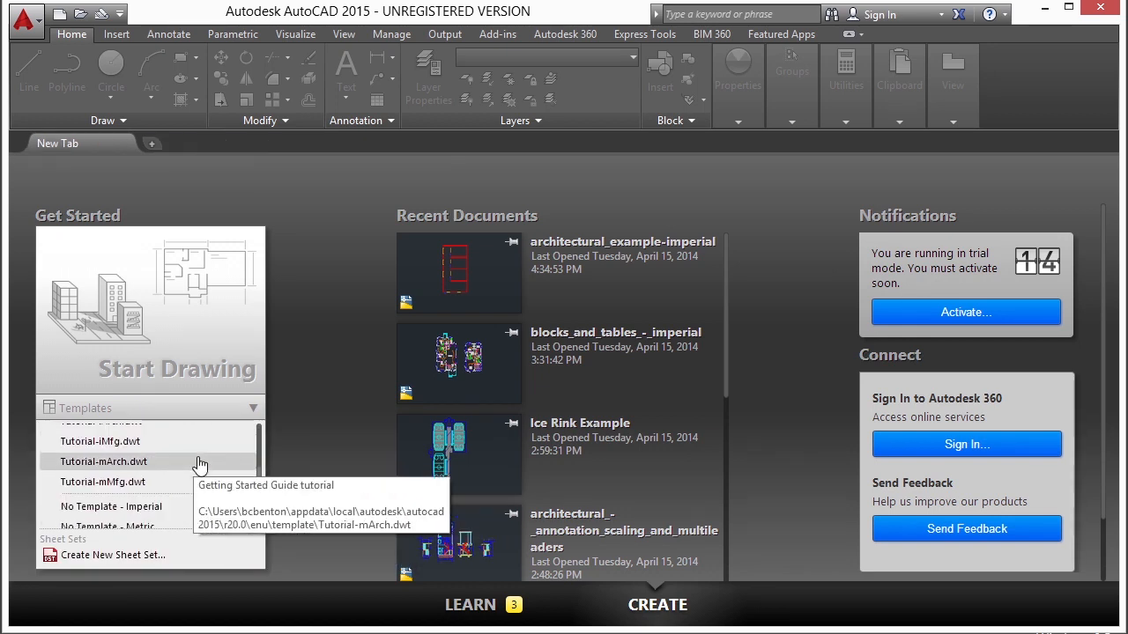
pyautogui.scroll(2, 141, 481)
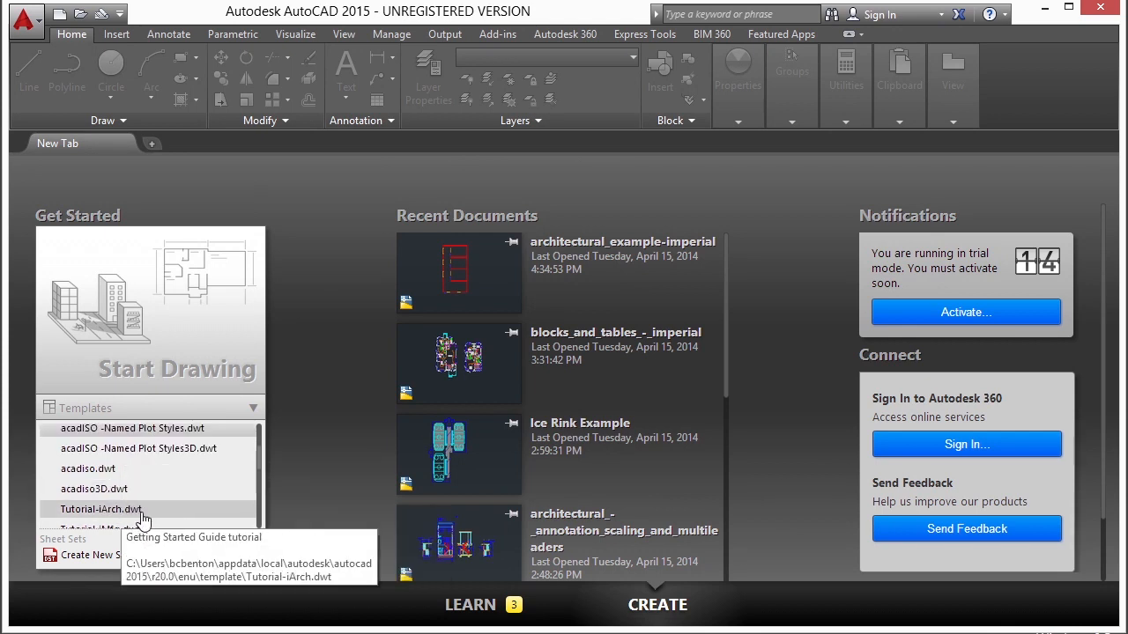
pyautogui.click(102, 510)
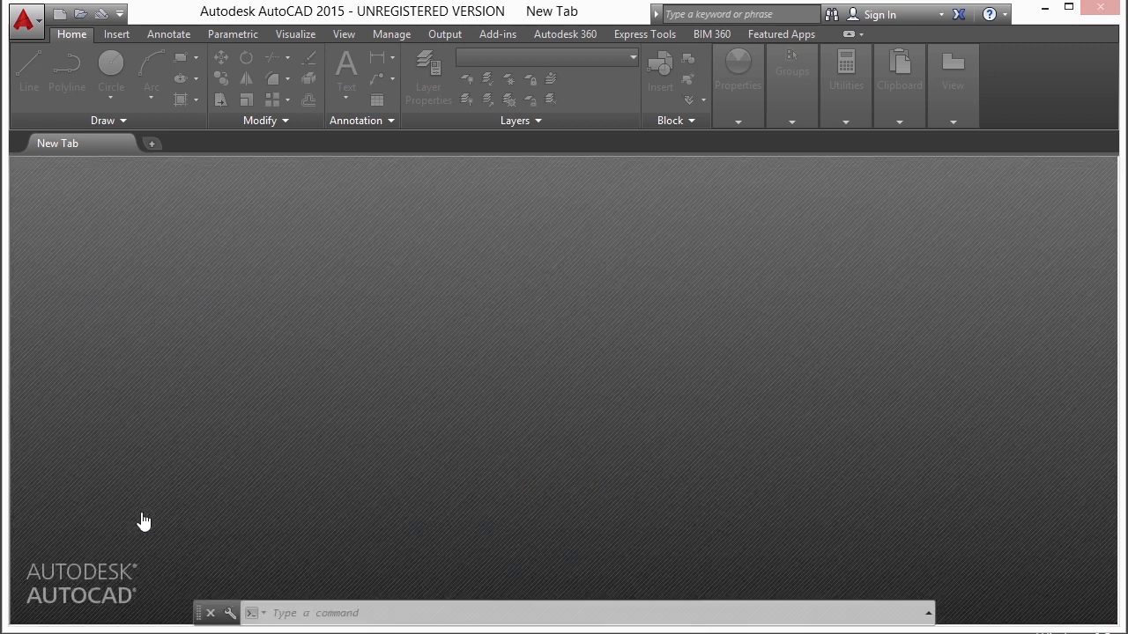
pyautogui.moveTo(345, 382); pyautogui.dragTo(511, 327, button='middle')
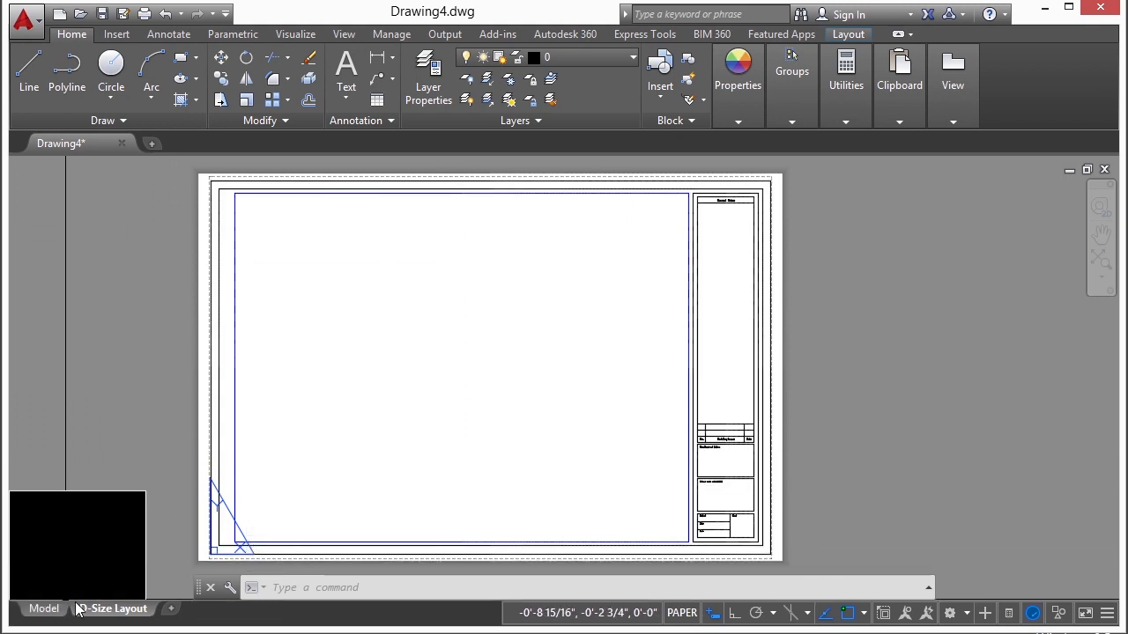
pyautogui.click(48, 608)
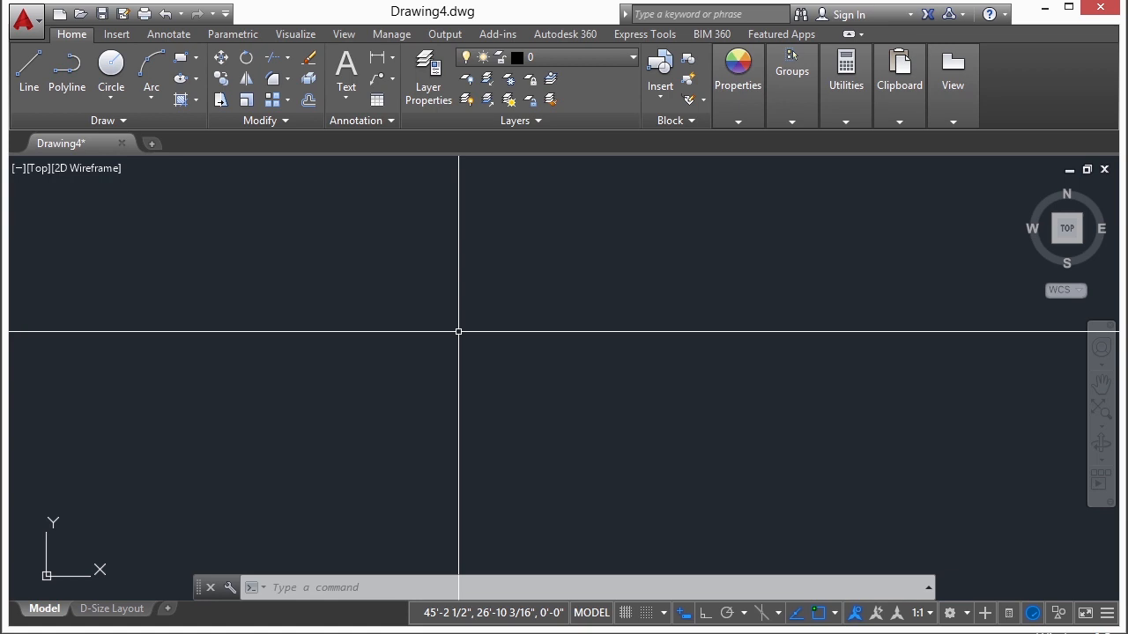
# Save the drawing as Project_Template.dwg in the 09 folder, replacing the existing file.
pyautogui.write('SAVEAS')
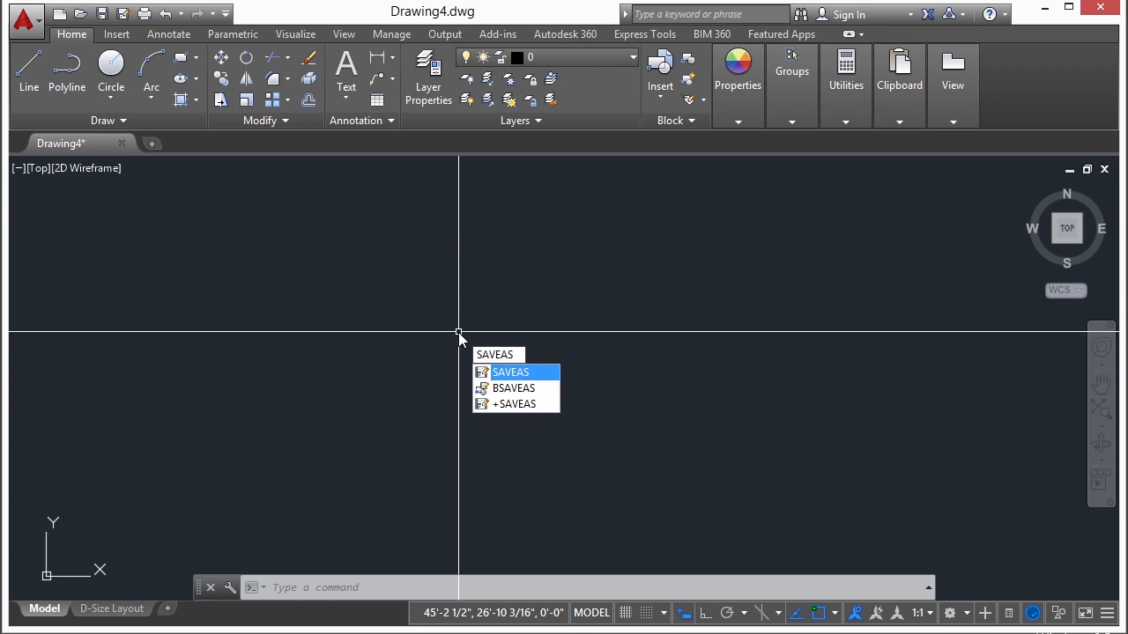
pyautogui.press('Return')
pyautogui.click(497, 199)
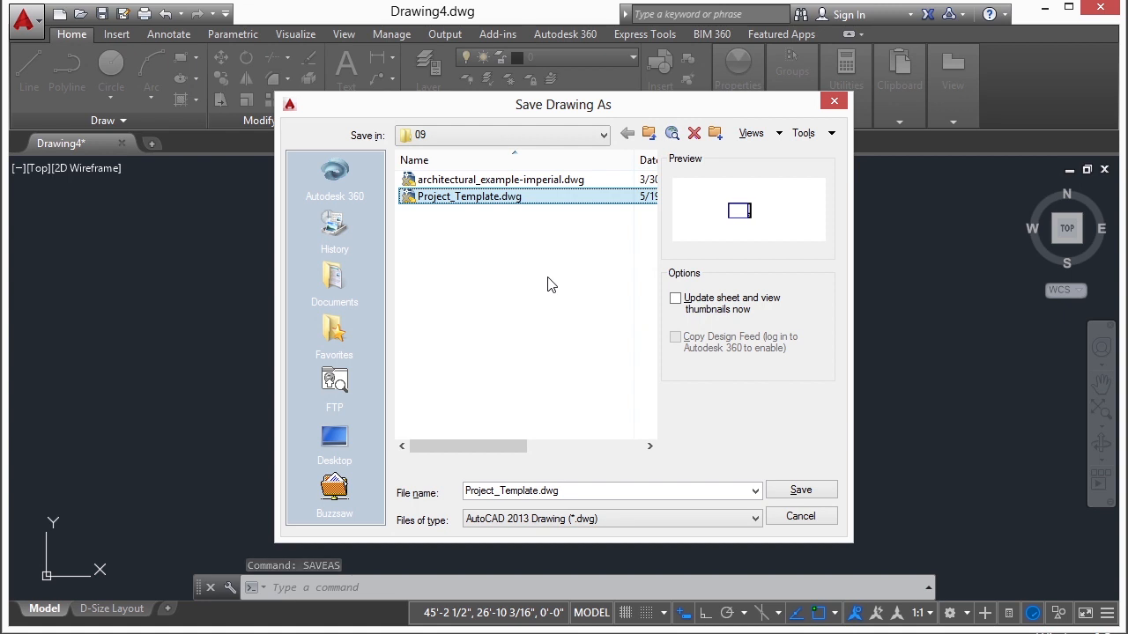
pyautogui.click(797, 493)
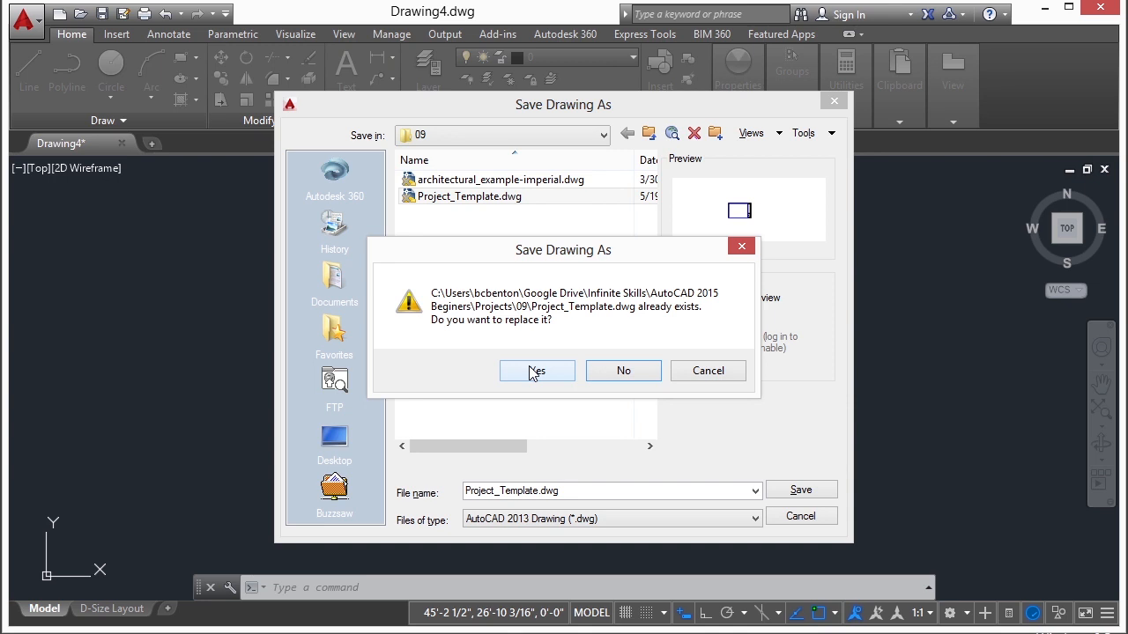
pyautogui.click(534, 372)
pyautogui.click(543, 361)
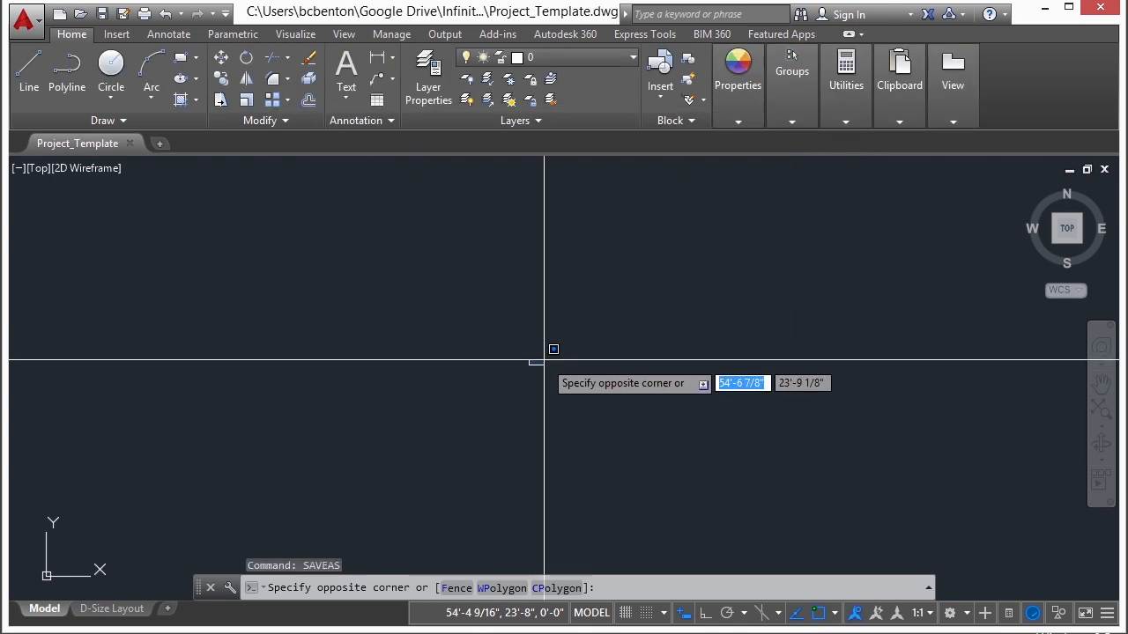
pyautogui.press('Escape')
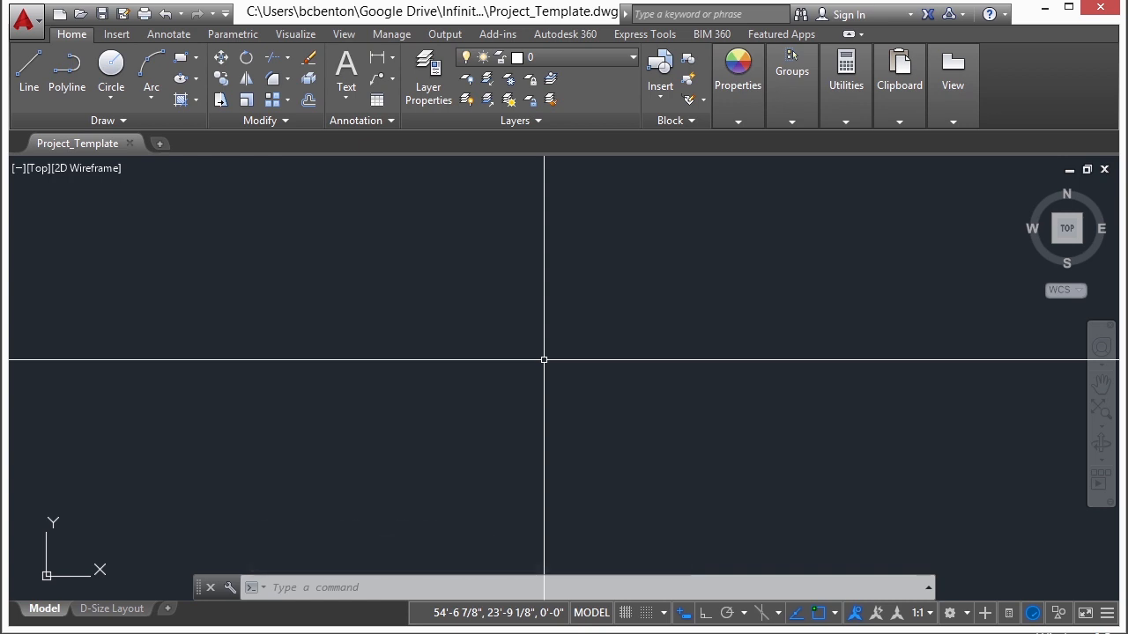
# Open the Layer Properties Manager and arrange its palette over the drawing area to show the template's layer list.
pyautogui.click(429, 78)
pyautogui.moveTo(871, 377); pyautogui.dragTo(870, 344)
pyautogui.moveTo(876, 484); pyautogui.dragTo(879, 491)
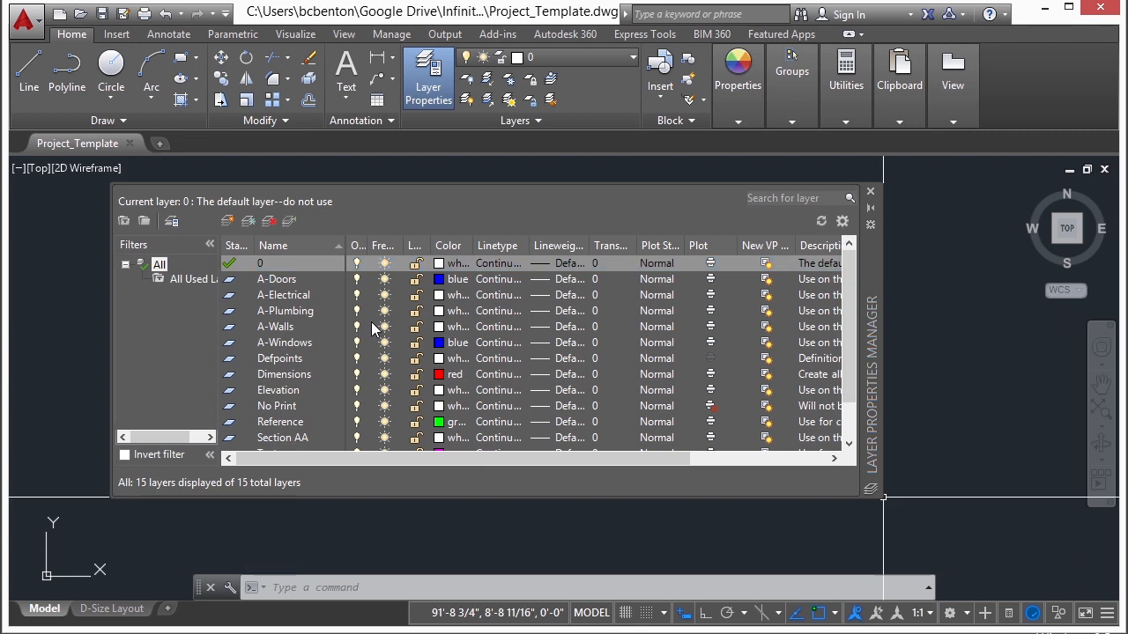
pyautogui.doubleClick(302, 323)
pyautogui.scroll(-1, 313, 358)
pyautogui.scroll(1, 314, 359)
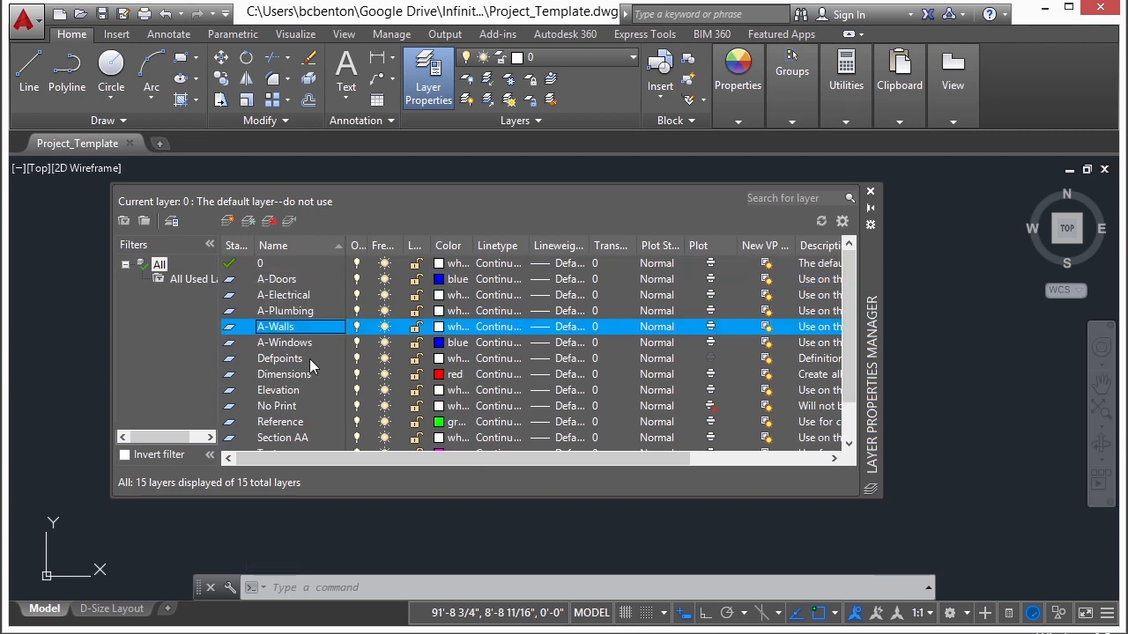
# Set the Dimensions layer's color to white.
pyautogui.click(302, 375)
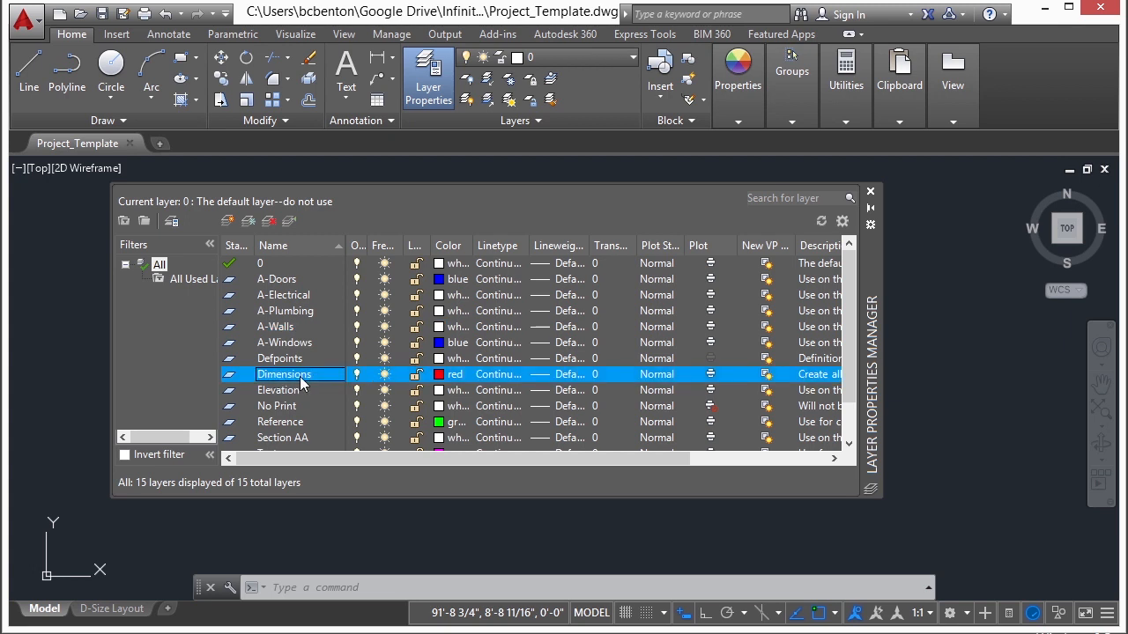
pyautogui.click(440, 375)
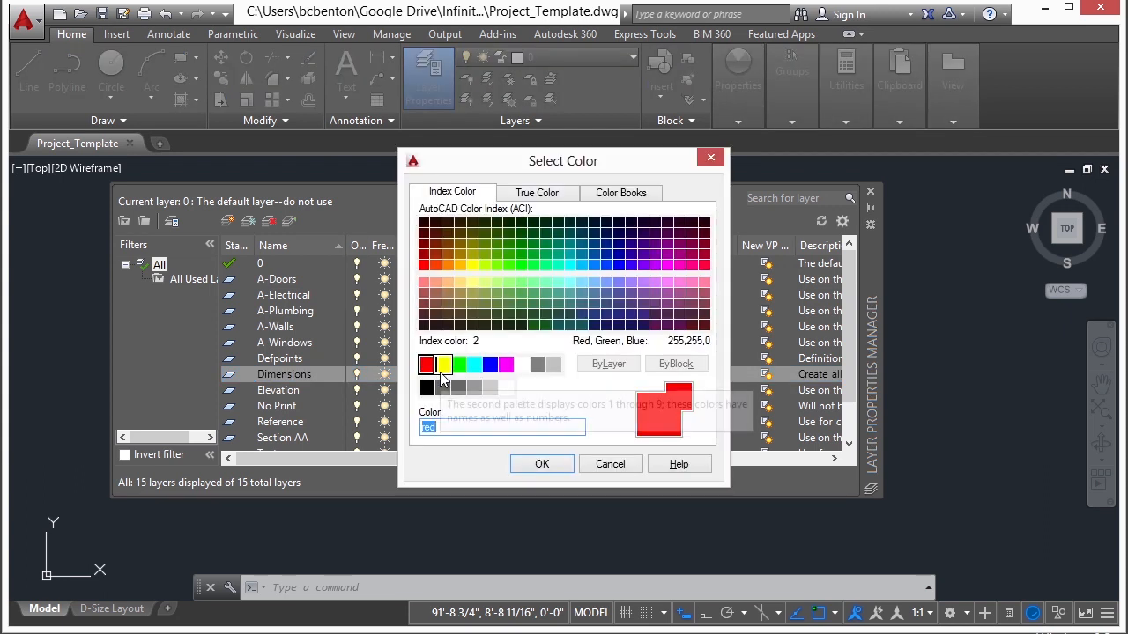
pyautogui.click(521, 365)
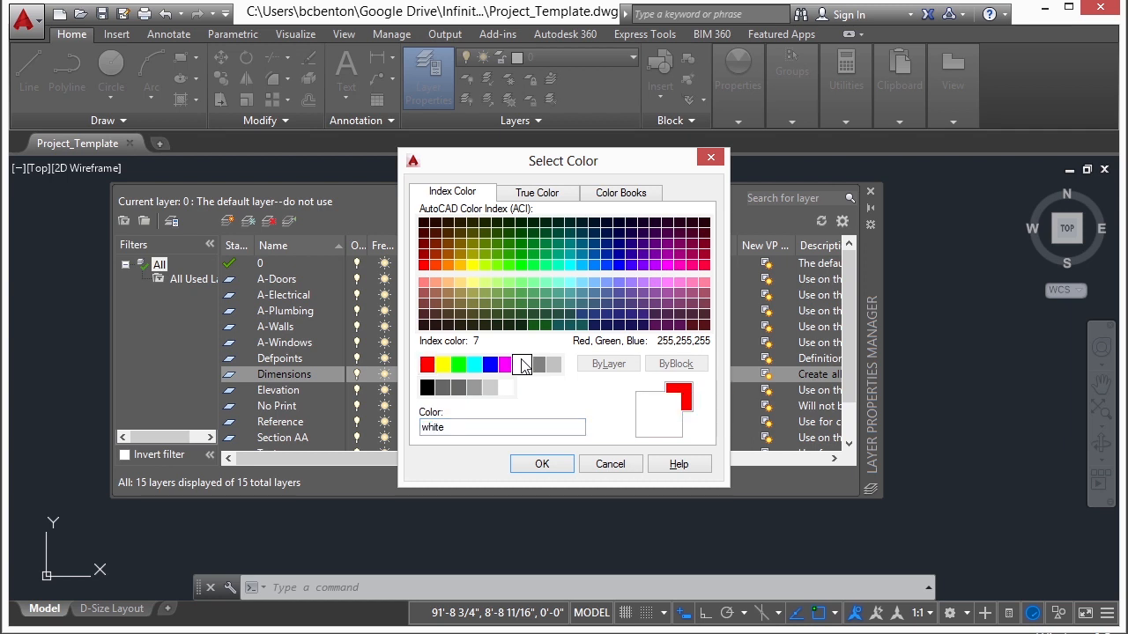
pyautogui.click(543, 463)
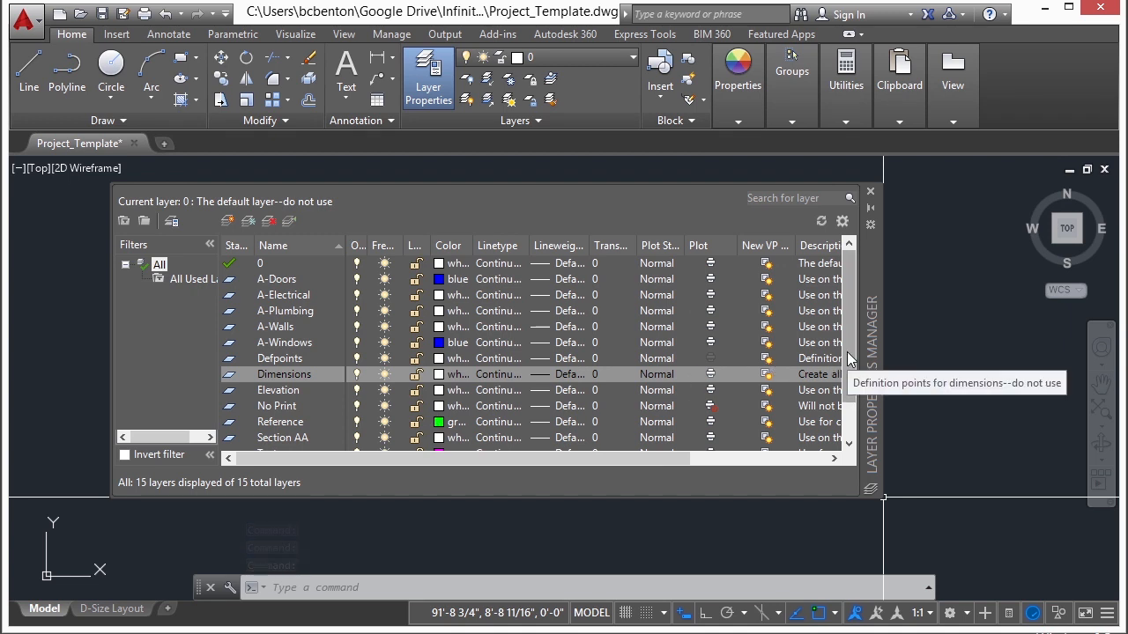
# Check the layer descriptions, then create a new layer named Wall-Exterior below A-Electrical.
pyautogui.scroll(-1, 860, 391)
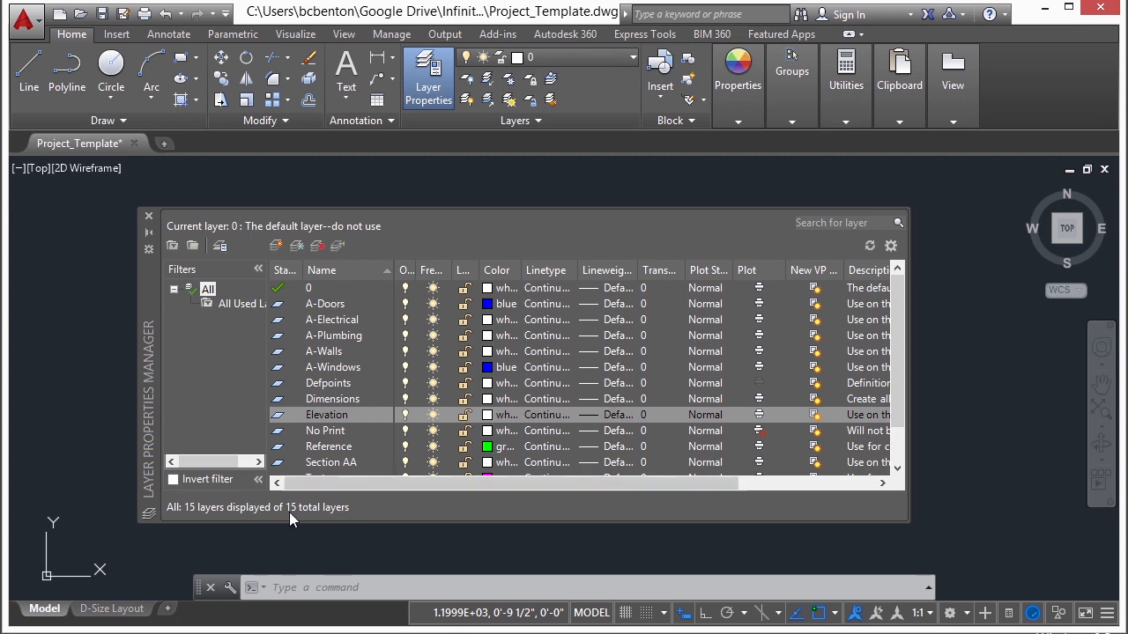
pyautogui.moveTo(323, 483); pyautogui.dragTo(485, 482)
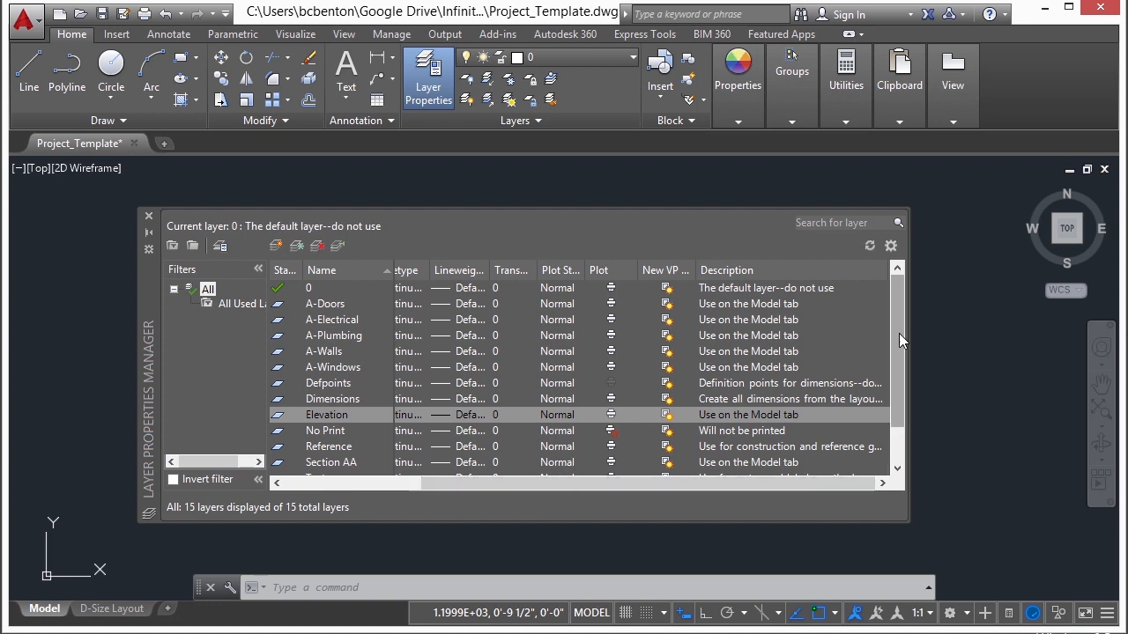
pyautogui.moveTo(904, 341)
pyautogui.mouseDown()
pyautogui.moveTo(904, 404)
pyautogui.moveTo(902, 332)
pyautogui.mouseUp()
pyautogui.moveTo(452, 482); pyautogui.dragTo(362, 485)
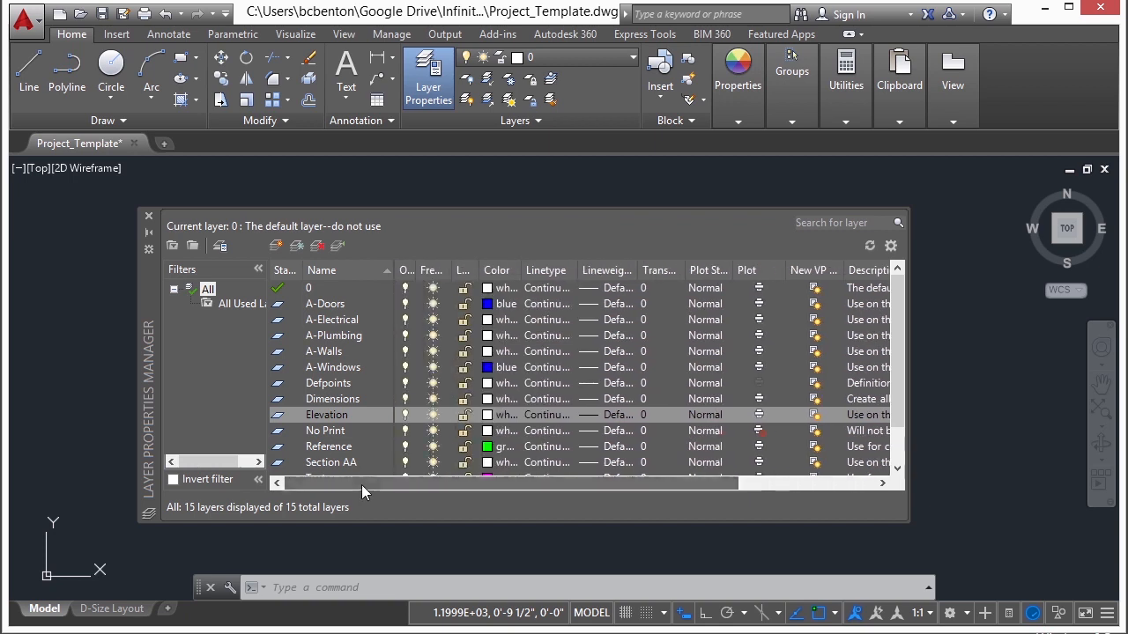
pyautogui.click(342, 320)
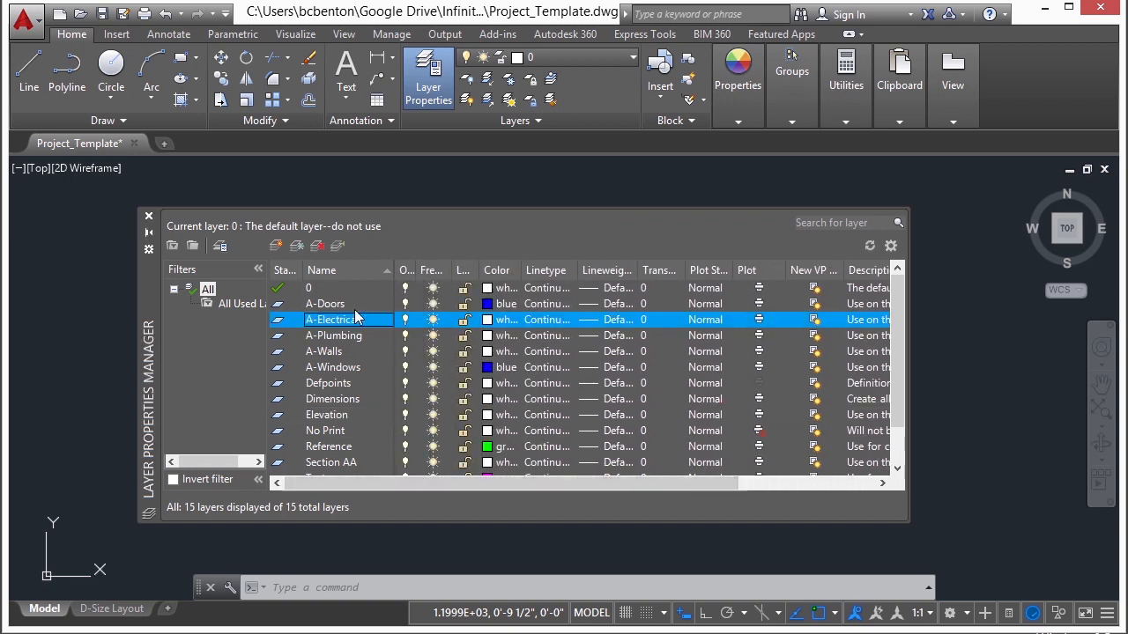
pyautogui.click(278, 247)
pyautogui.write('Wall-')
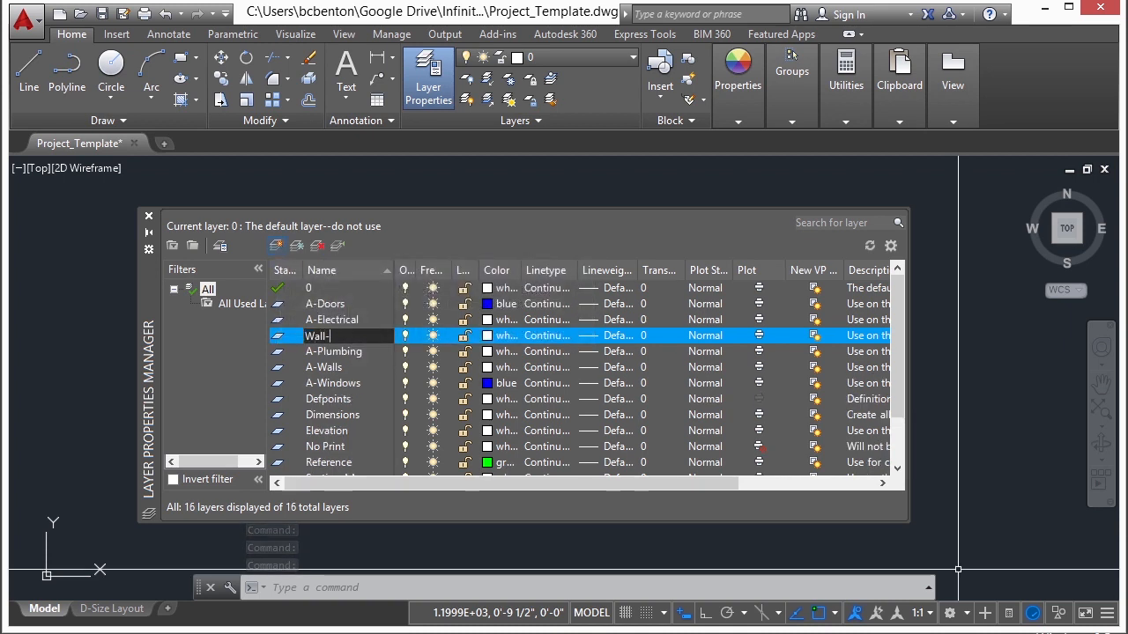
pyautogui.write('Exterio')
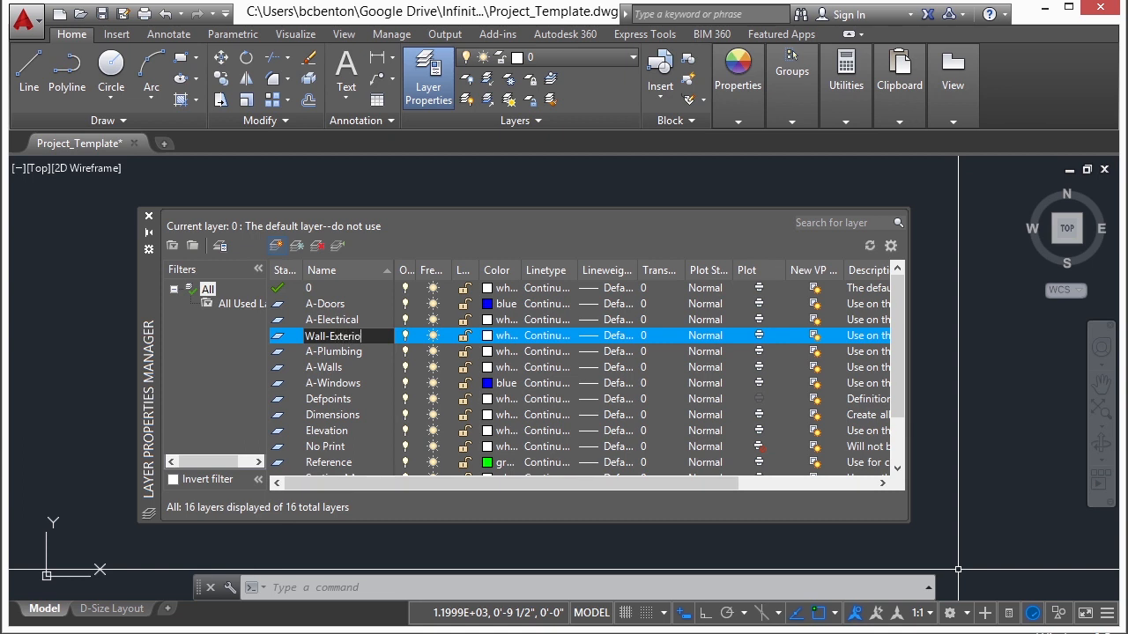
pyautogui.press('Return')
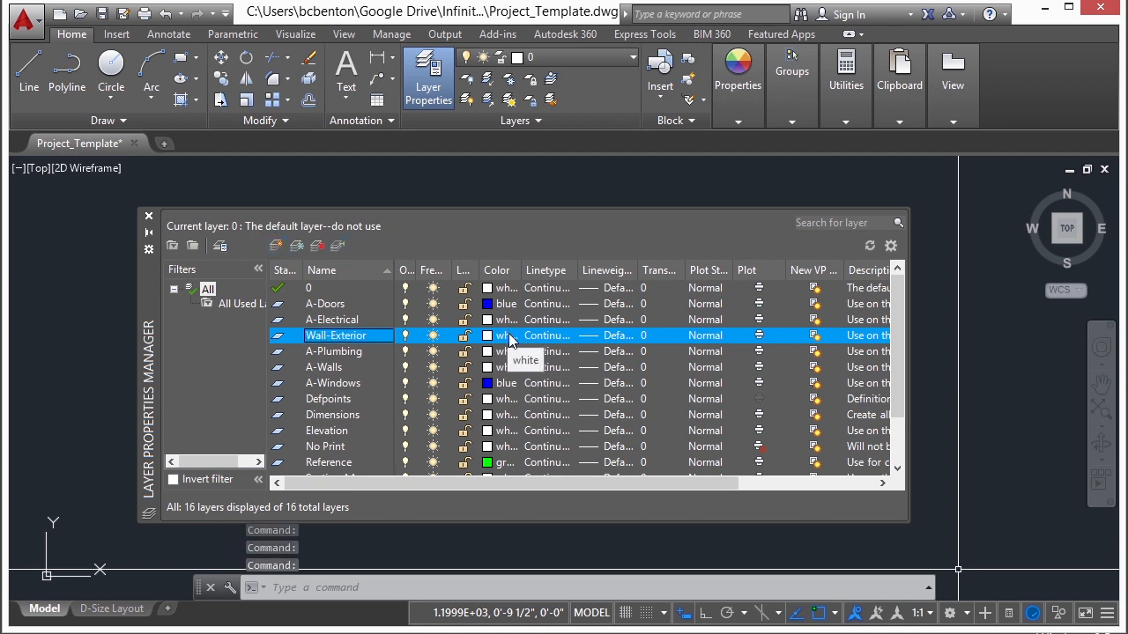
# Replace the Wall-Exterior layer's description with "Exterior Wall".
pyautogui.click(857, 338)
pyautogui.moveTo(794, 342); pyautogui.dragTo(752, 346)
pyautogui.press('BackSpace')
pyautogui.press('BackSpace')
pyautogui.press('BackSpace')
pyautogui.press('BackSpace')
pyautogui.press('BackSpace')
pyautogui.press('BackSpace')
pyautogui.press('BackSpace')
pyautogui.press('BackSpace')
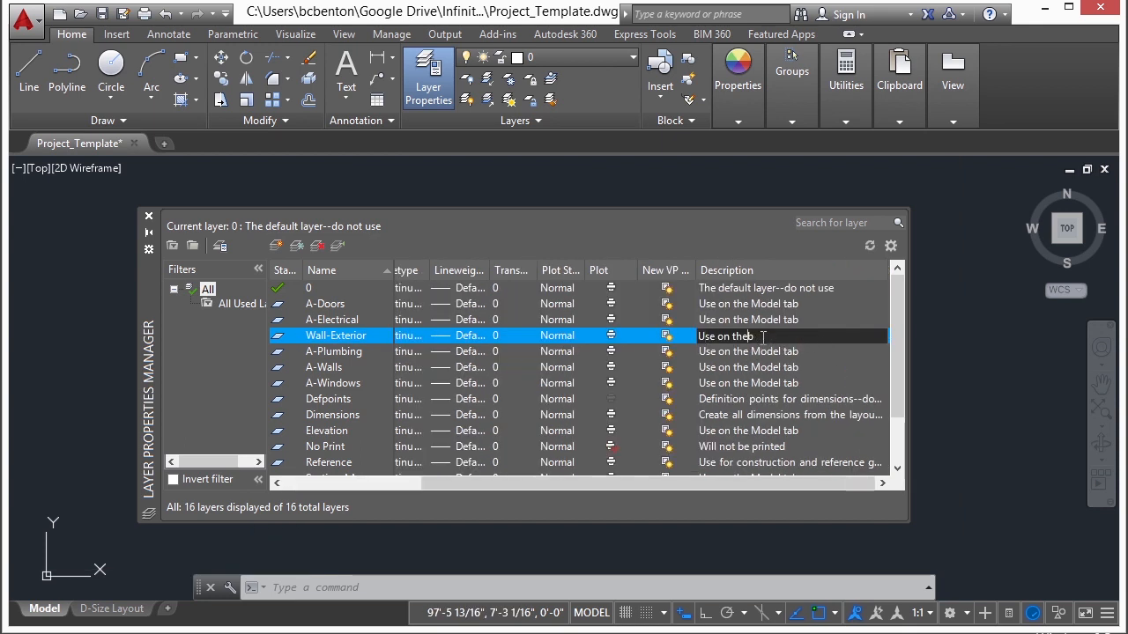
pyautogui.press('BackSpace')
pyautogui.press('BackSpace')
pyautogui.press('BackSpace')
pyautogui.press('BackSpace')
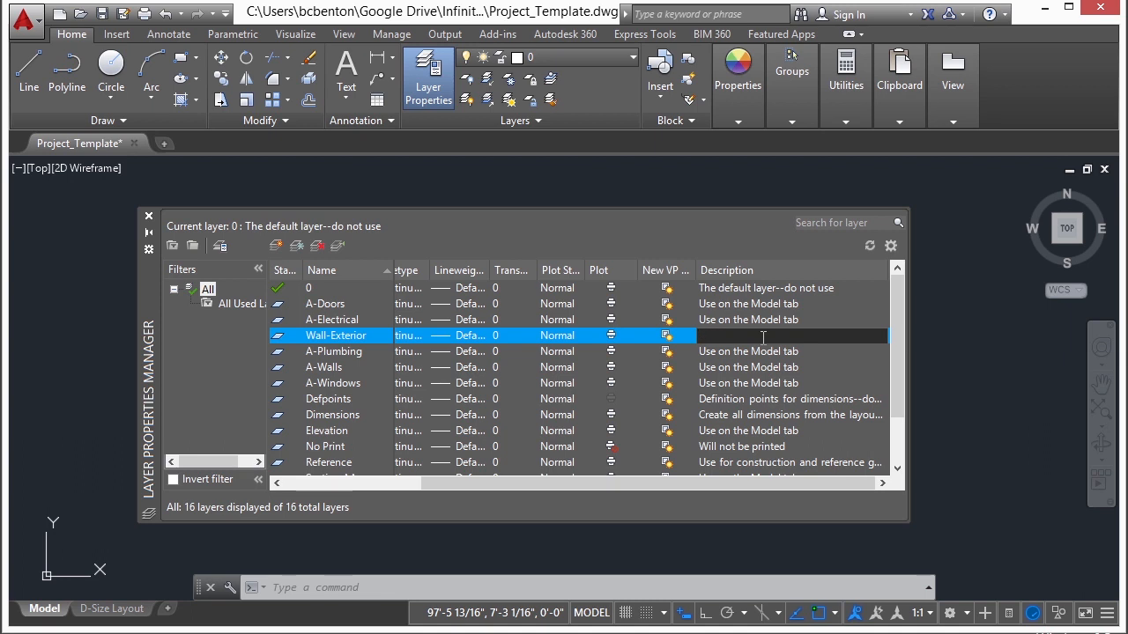
pyautogui.write('Exterior Wall')
pyautogui.press('Return')
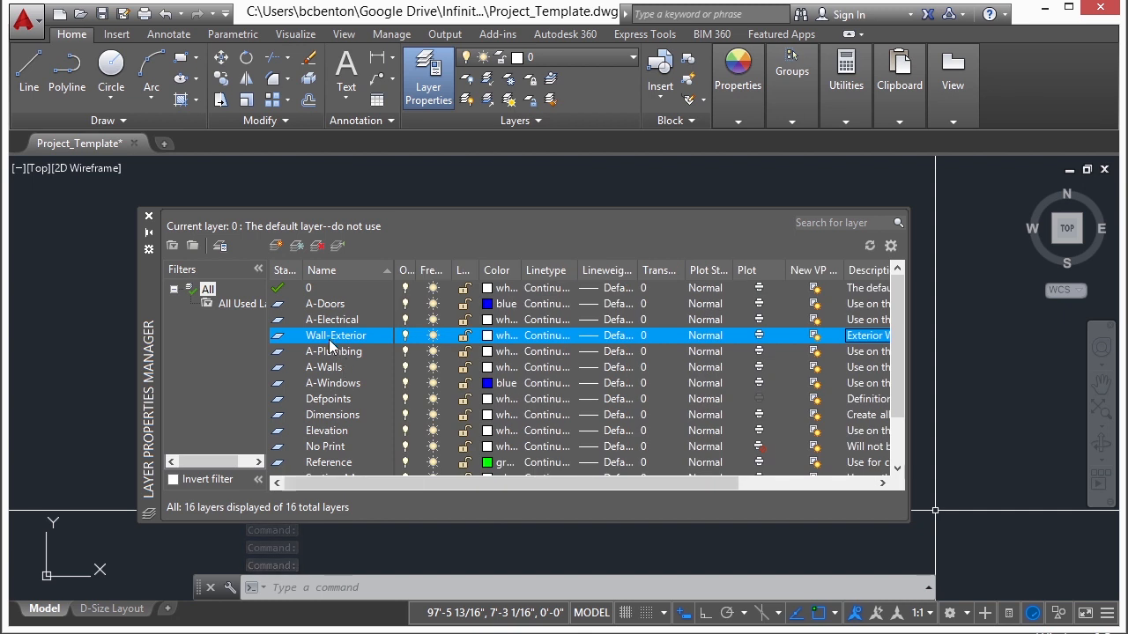
# Create another new layer named Wall-Hatch.
pyautogui.click(276, 246)
pyautogui.write('Wall-')
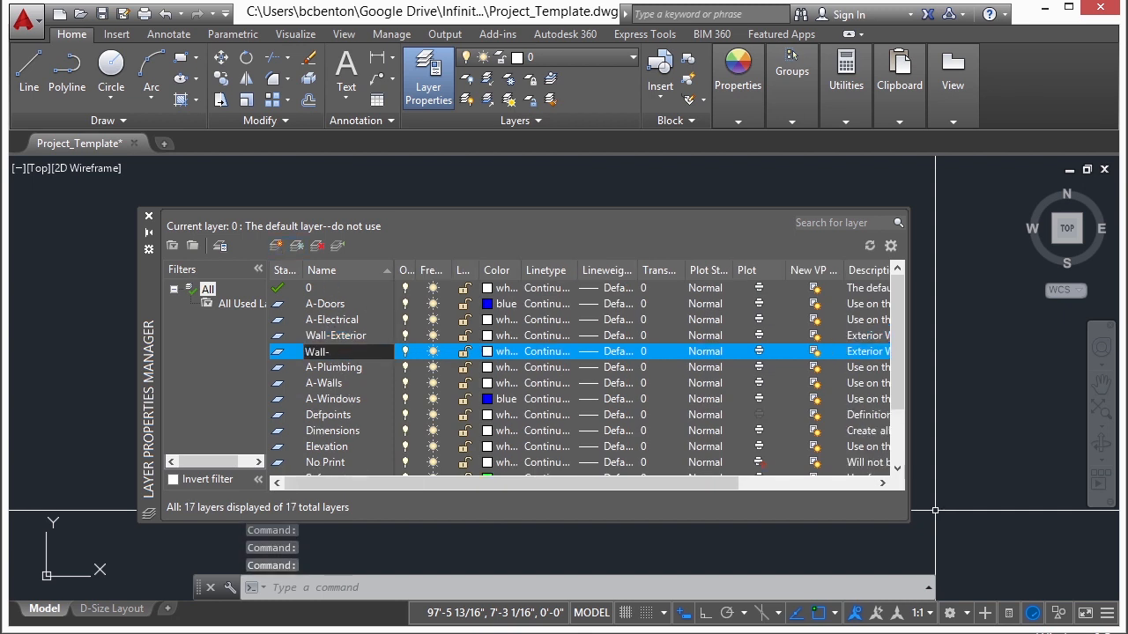
pyautogui.write('Hatch')
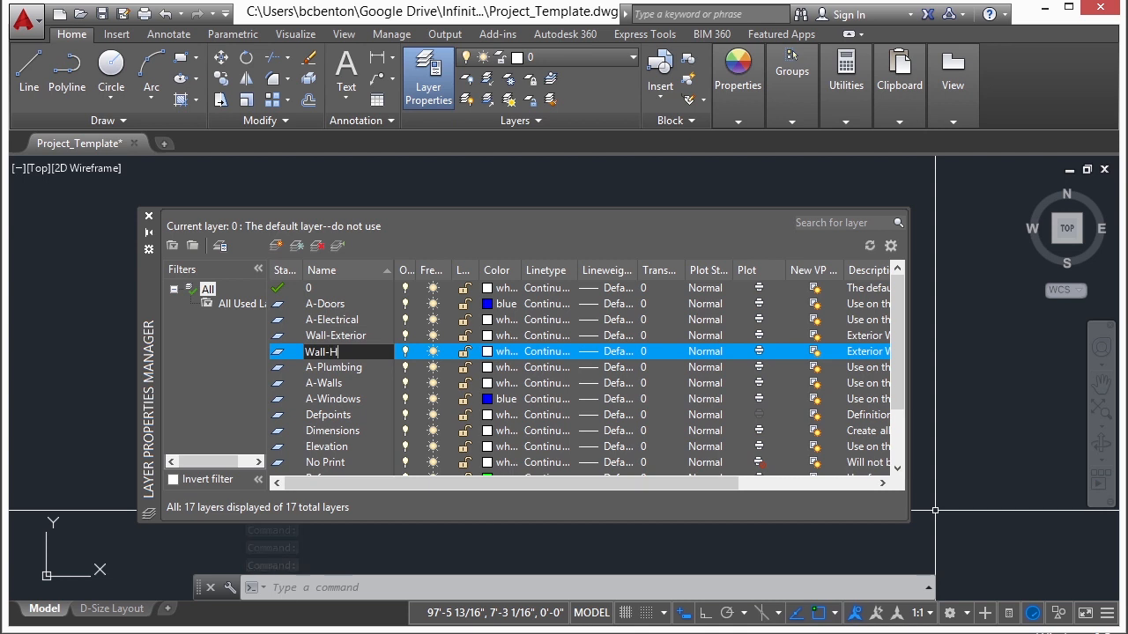
pyautogui.press('Return')
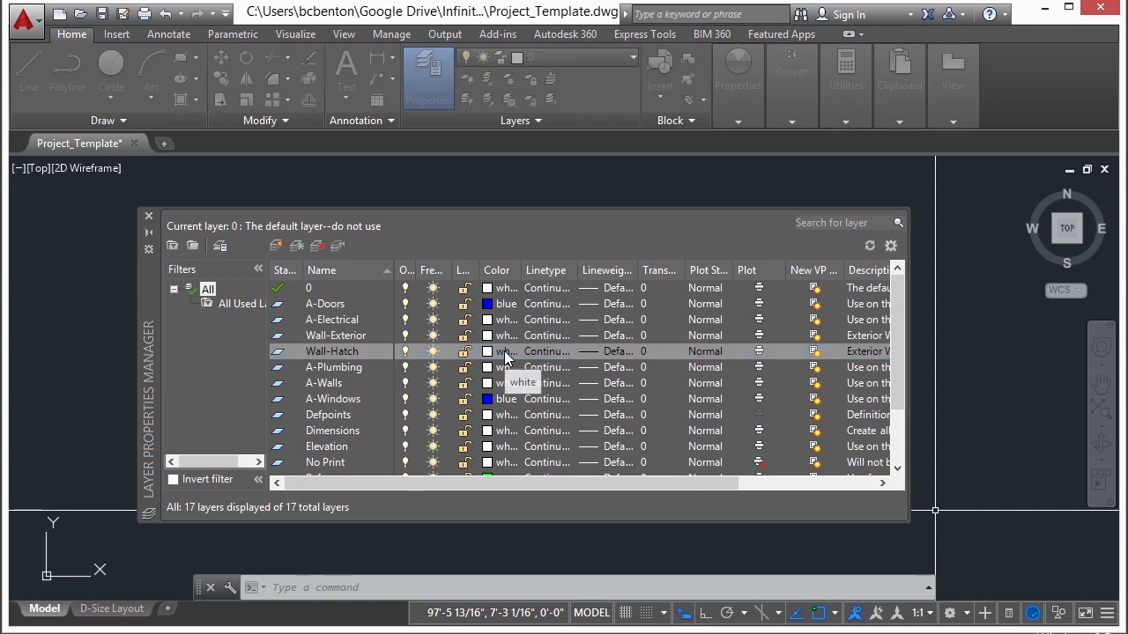
# Set the Wall-Hatch layer's color to index color 8 (gray).
pyautogui.click(504, 351)
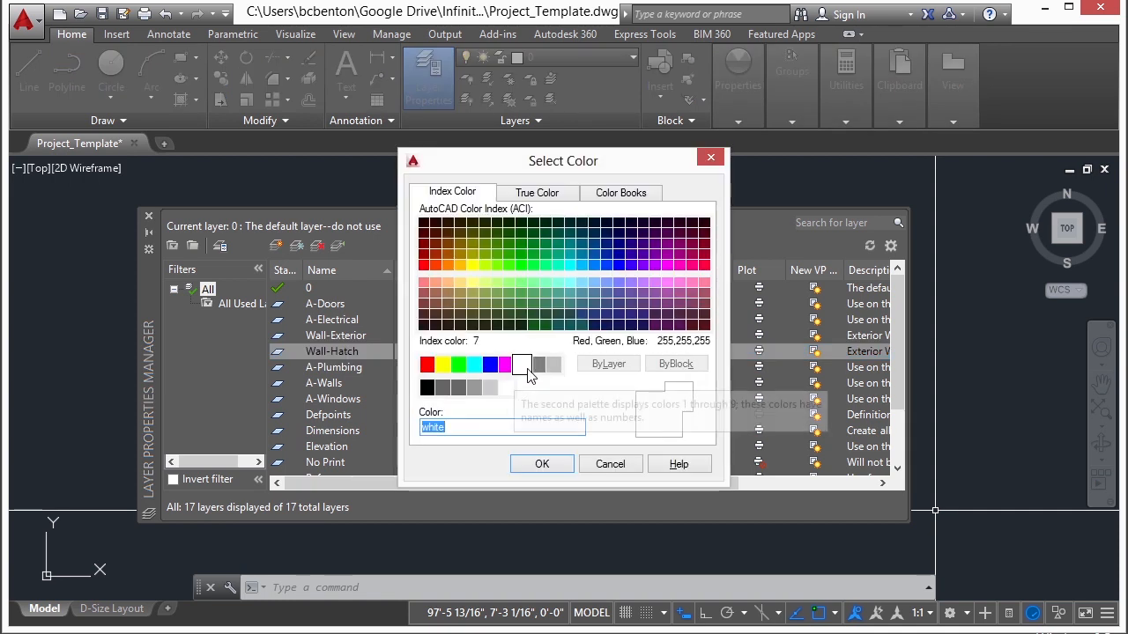
pyautogui.click(537, 364)
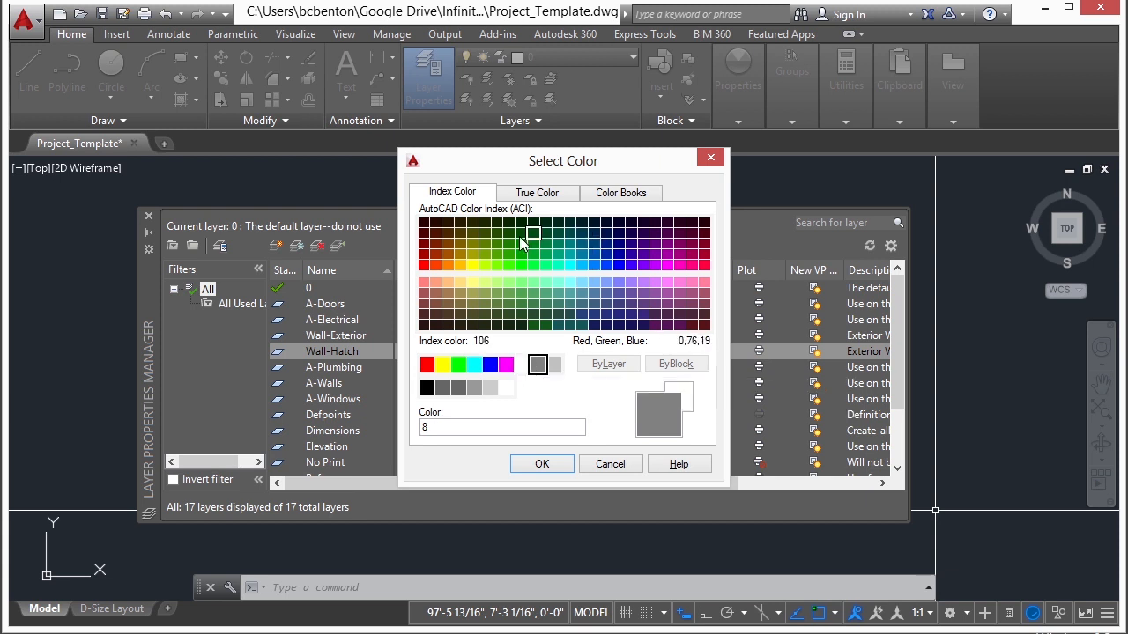
pyautogui.doubleClick(458, 432)
pyautogui.press('BackSpace')
pyautogui.press('Return')
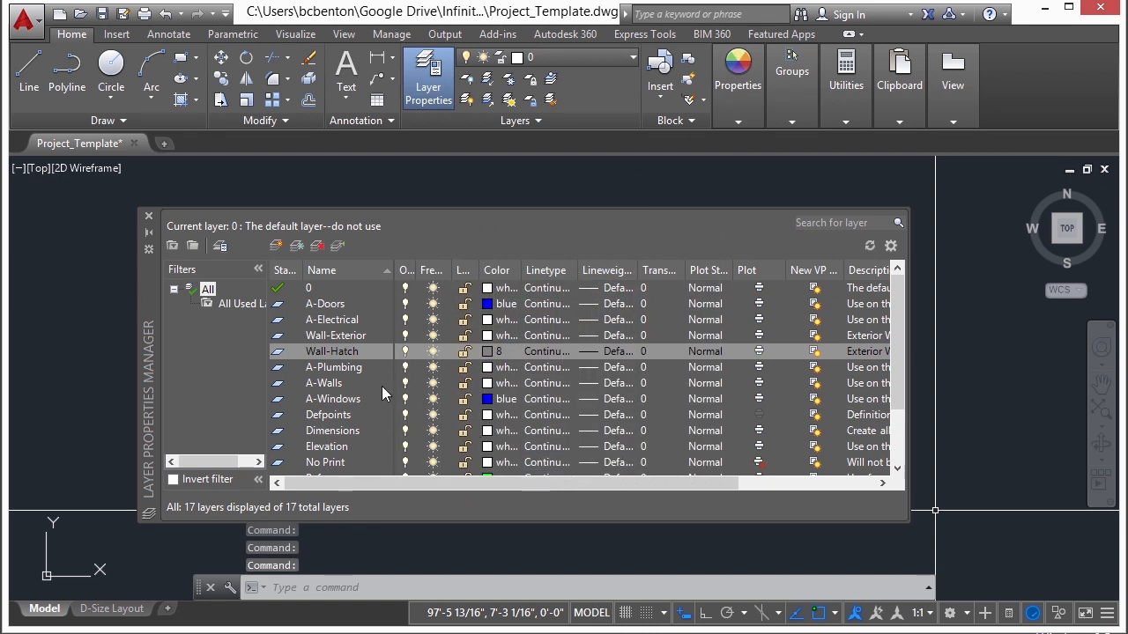
# Create a new layer named Wall-Interior below Wall-Hatch and set its color to blue.
pyautogui.hotkey('alt', 'n')
pyautogui.write('Wall-')
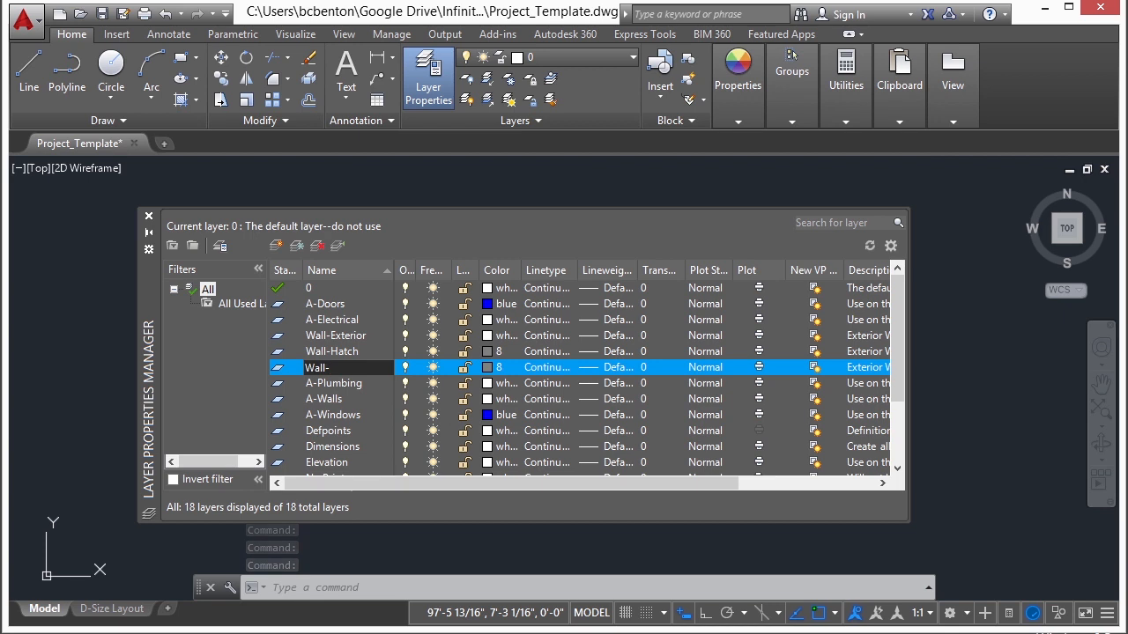
pyautogui.write('Interior')
pyautogui.press('Return')
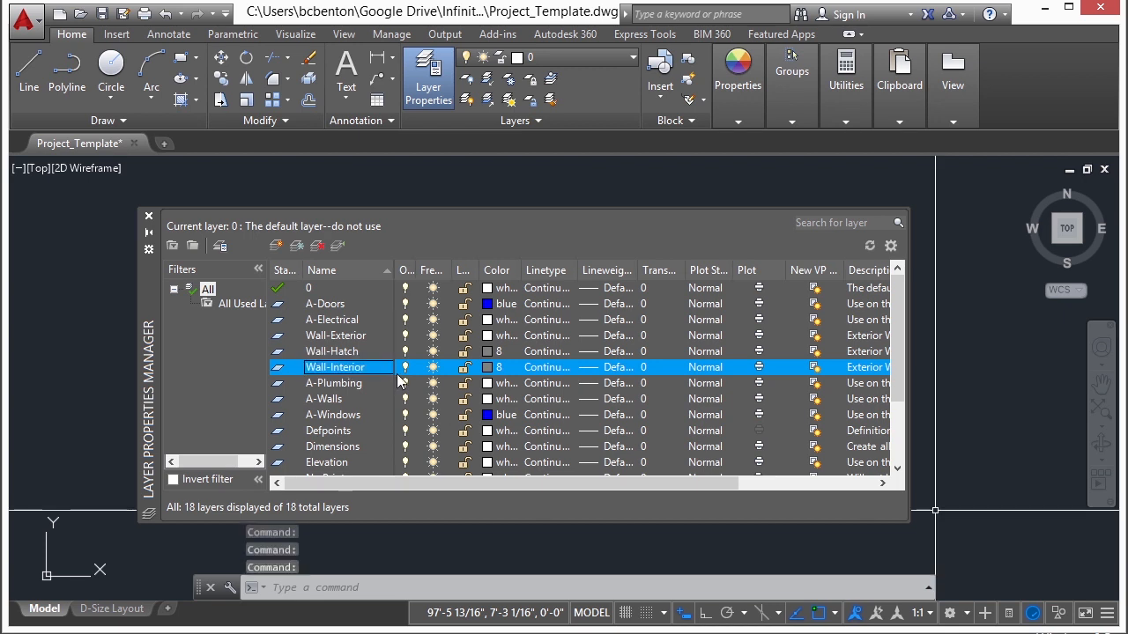
pyautogui.click(489, 367)
pyautogui.click(490, 364)
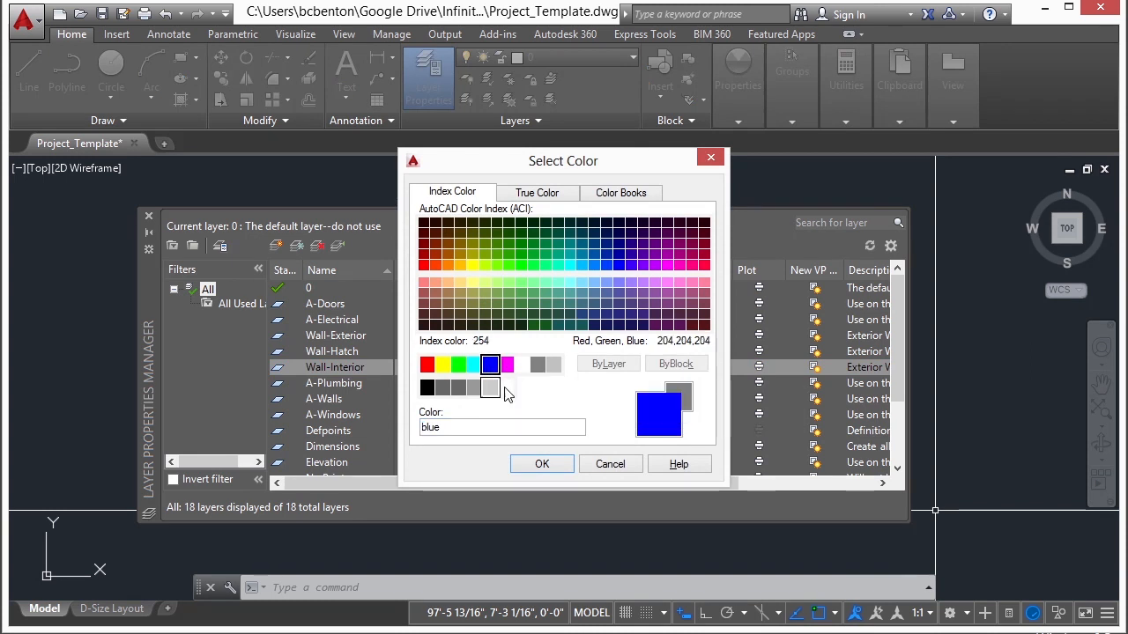
pyautogui.click(541, 463)
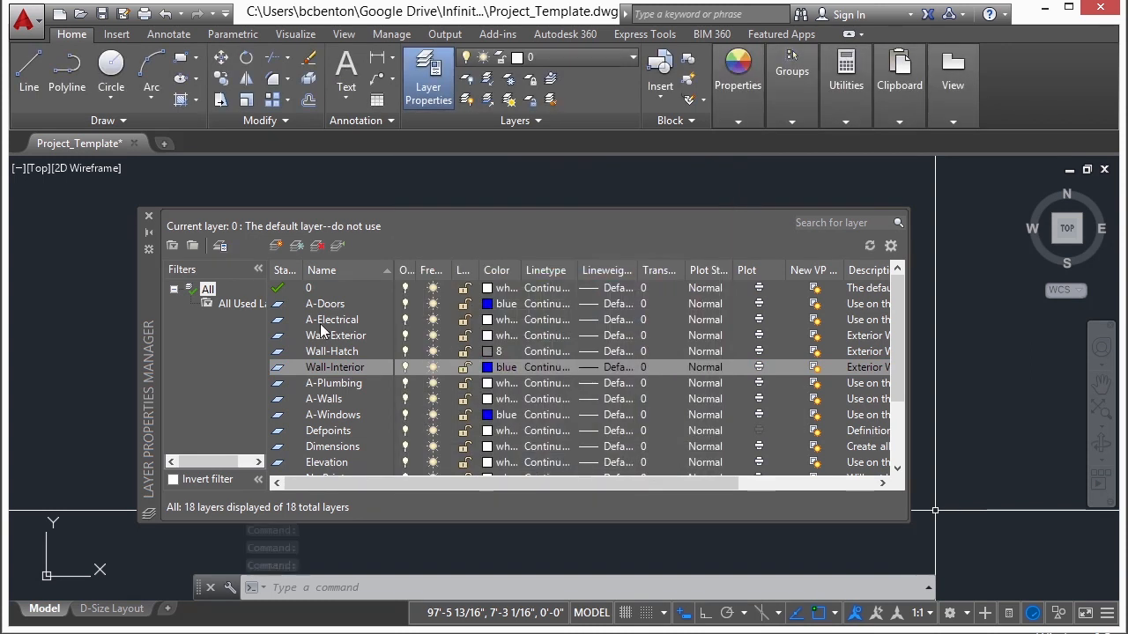
# Create a new layer named Door below Wall-Interior and set its color to yellow.
pyautogui.click(277, 250)
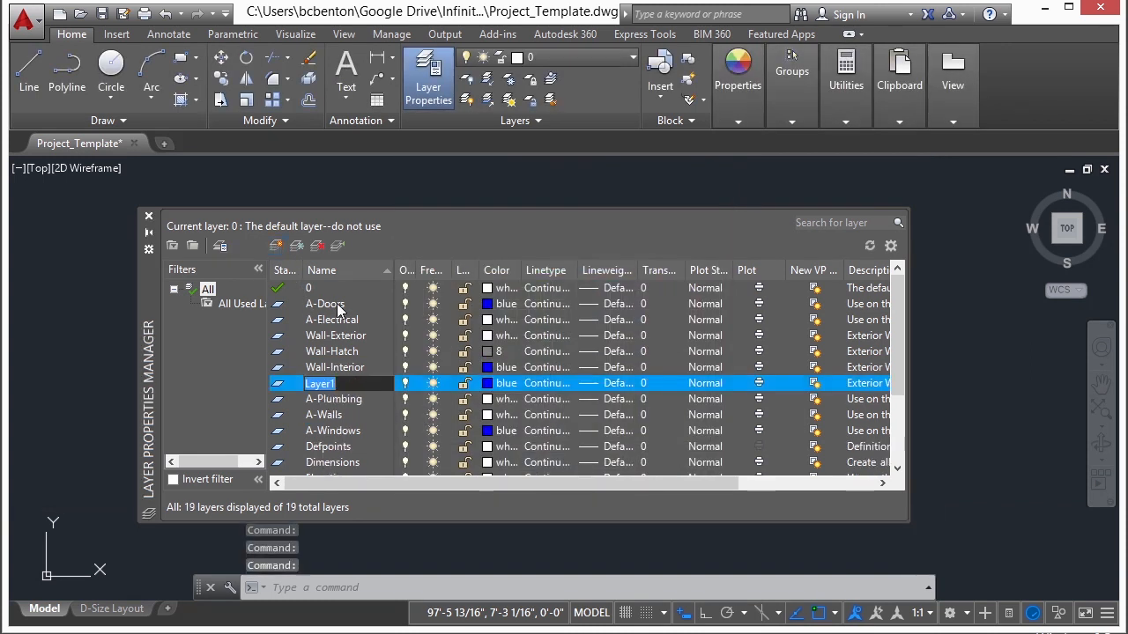
pyautogui.write('Door')
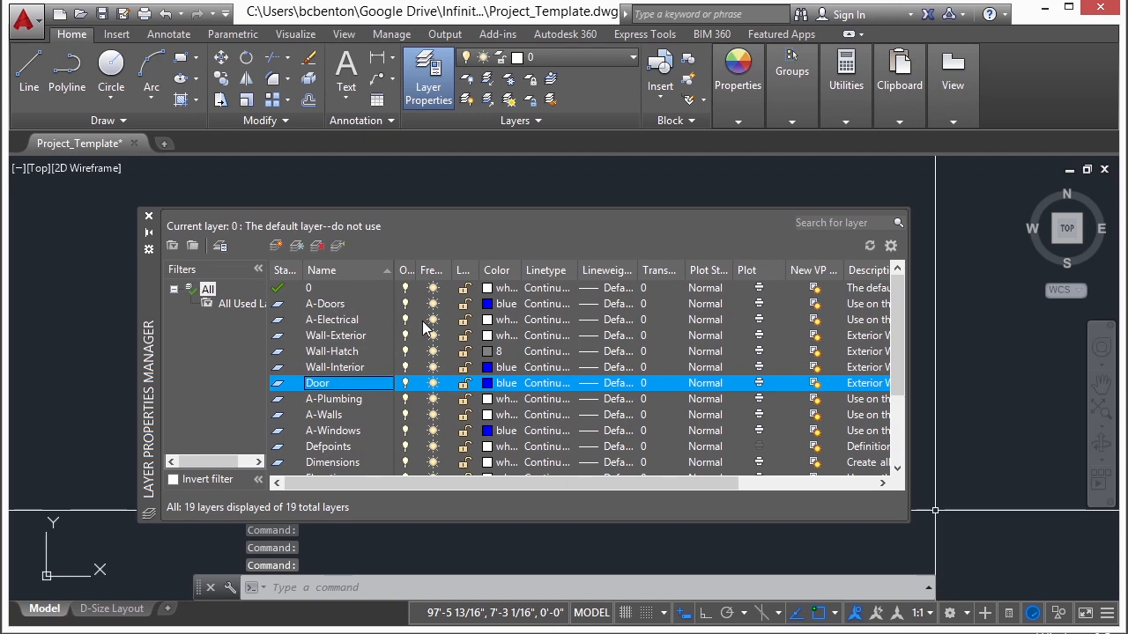
pyautogui.click(492, 389)
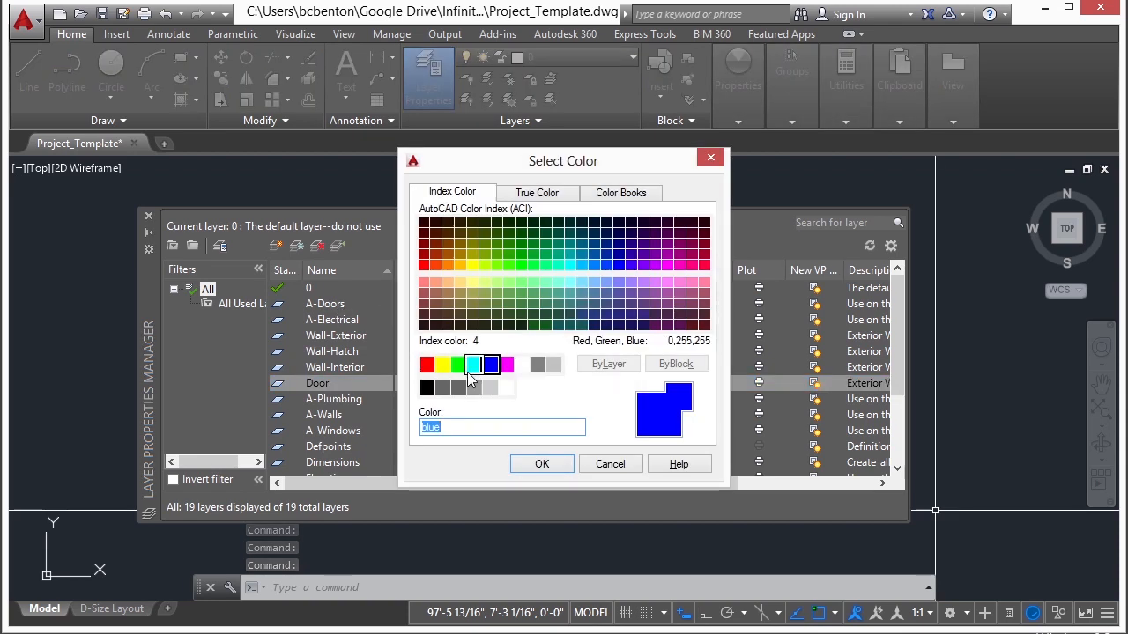
pyautogui.click(442, 364)
pyautogui.click(541, 463)
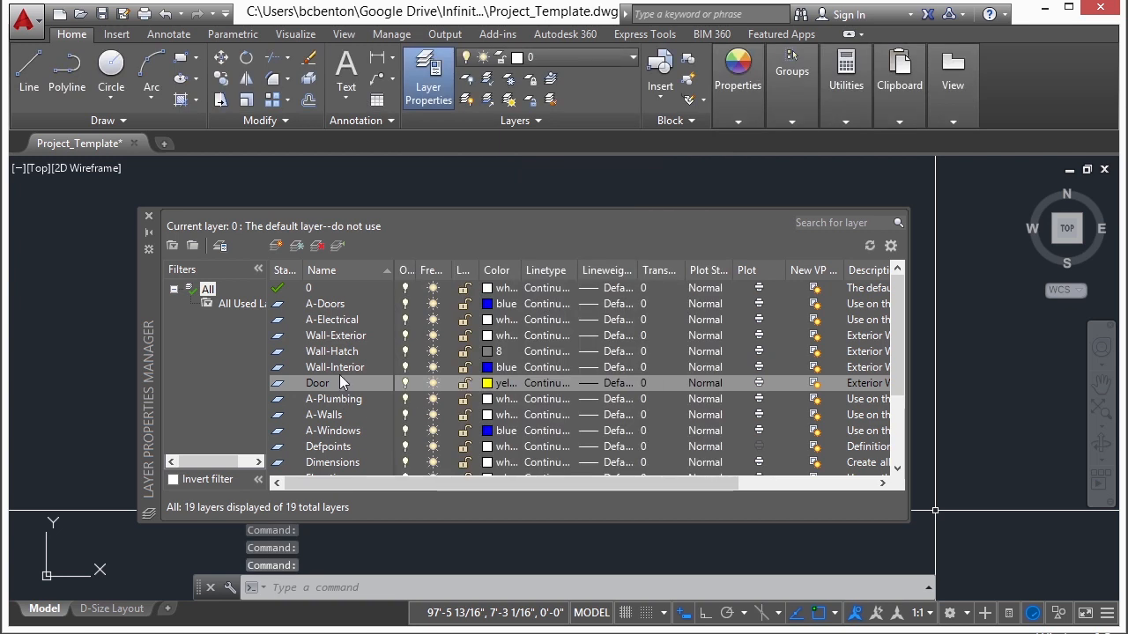
# Create a new layer named Window below Door and set its color to index color 30.
pyautogui.click(276, 254)
pyautogui.write('Window')
pyautogui.press('Return')
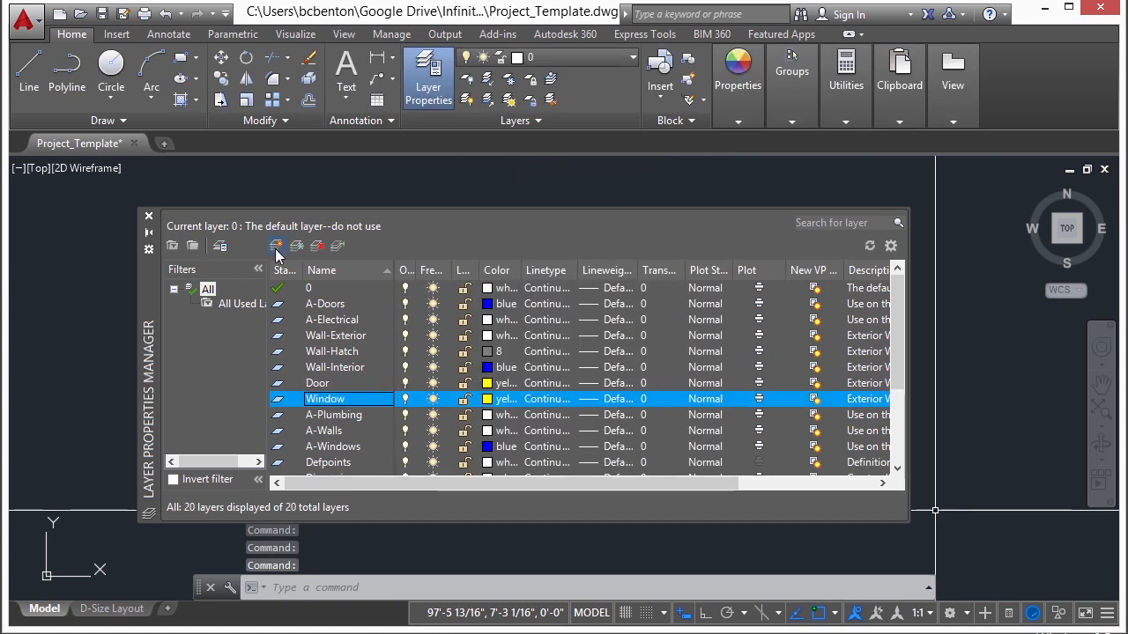
pyautogui.click(486, 402)
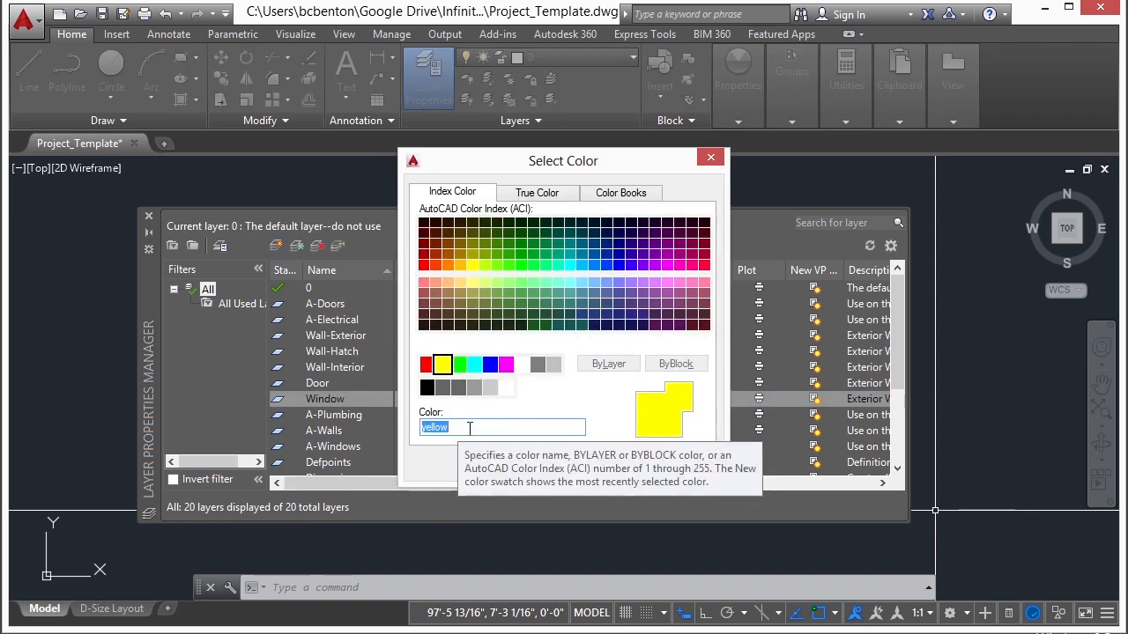
pyautogui.write('30')
pyautogui.press('Return')
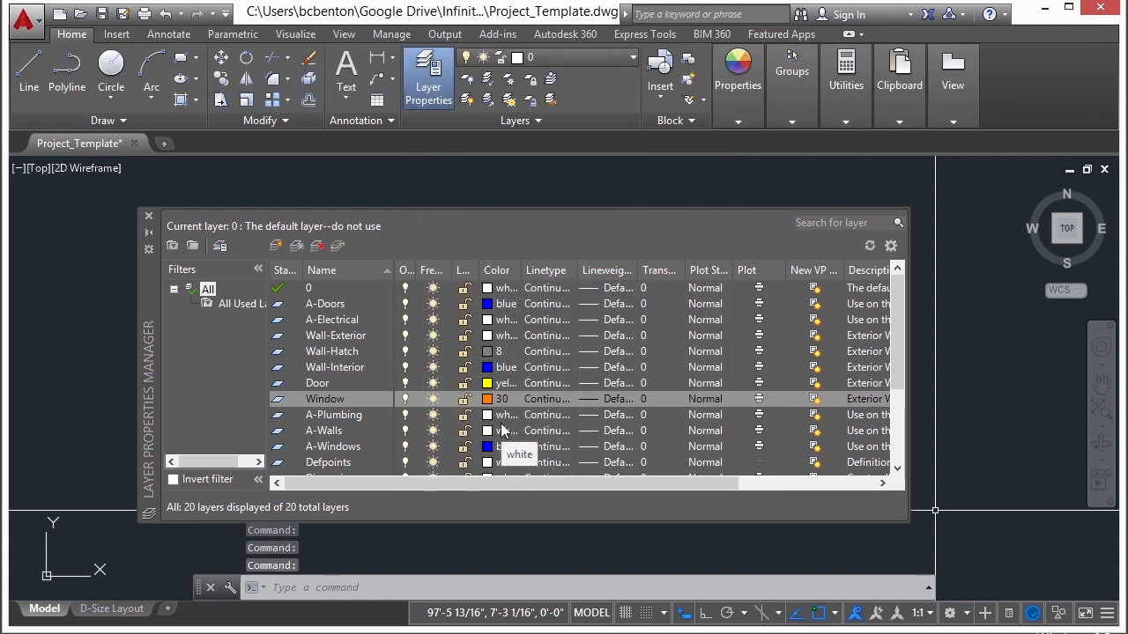
# Create a new layer named Chair below Window and set its color to magenta.
pyautogui.click(277, 245)
pyautogui.write('Chair')
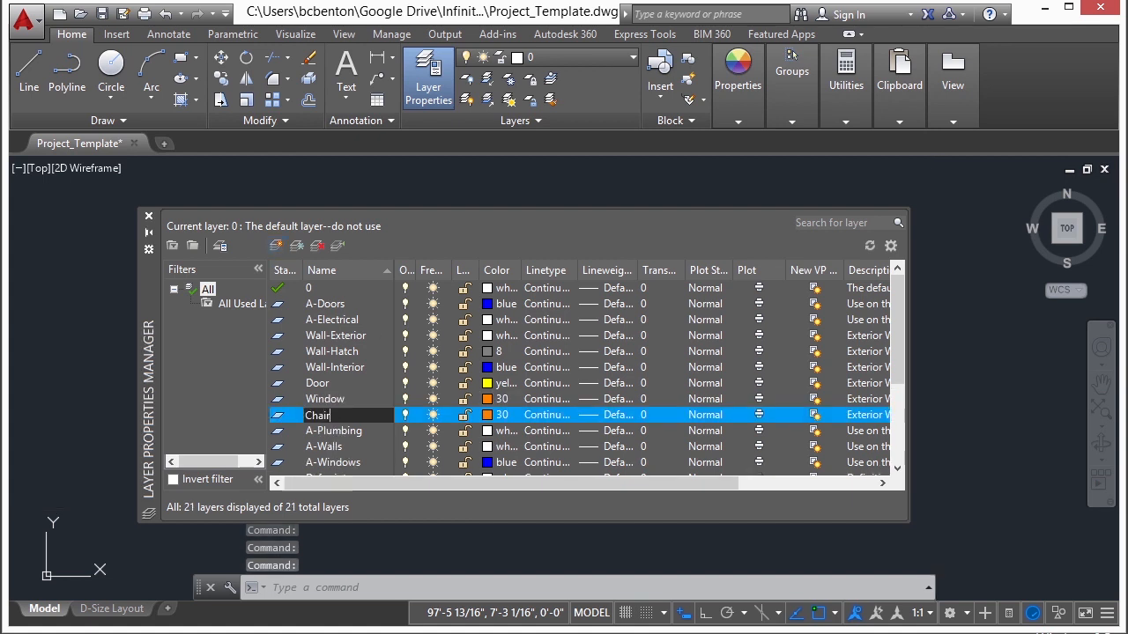
pyautogui.press('Return')
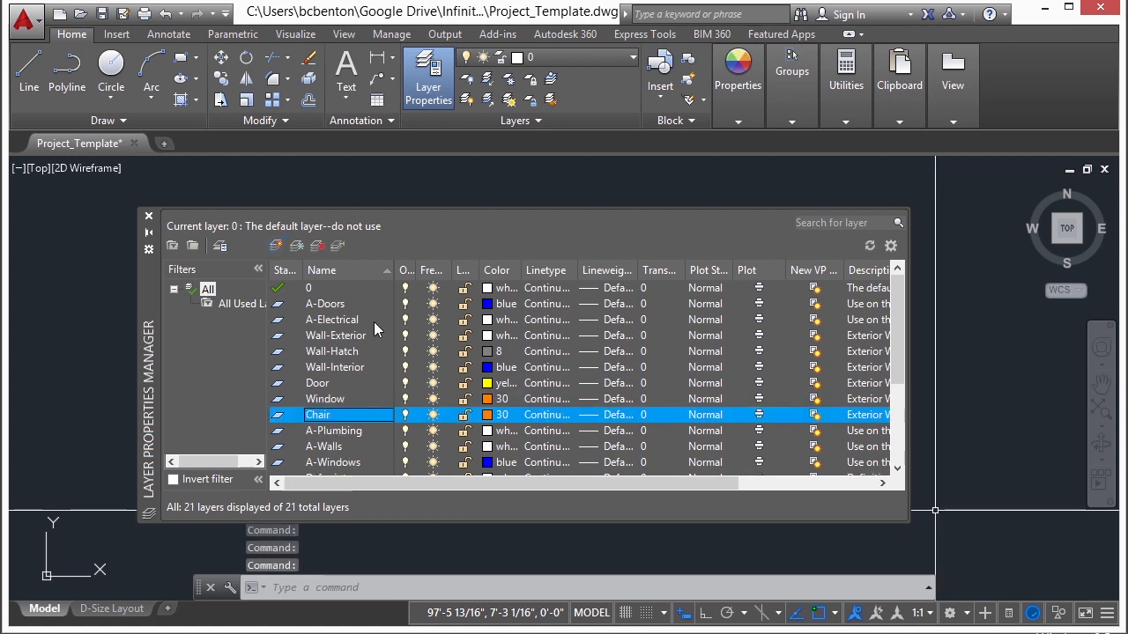
pyautogui.click(490, 415)
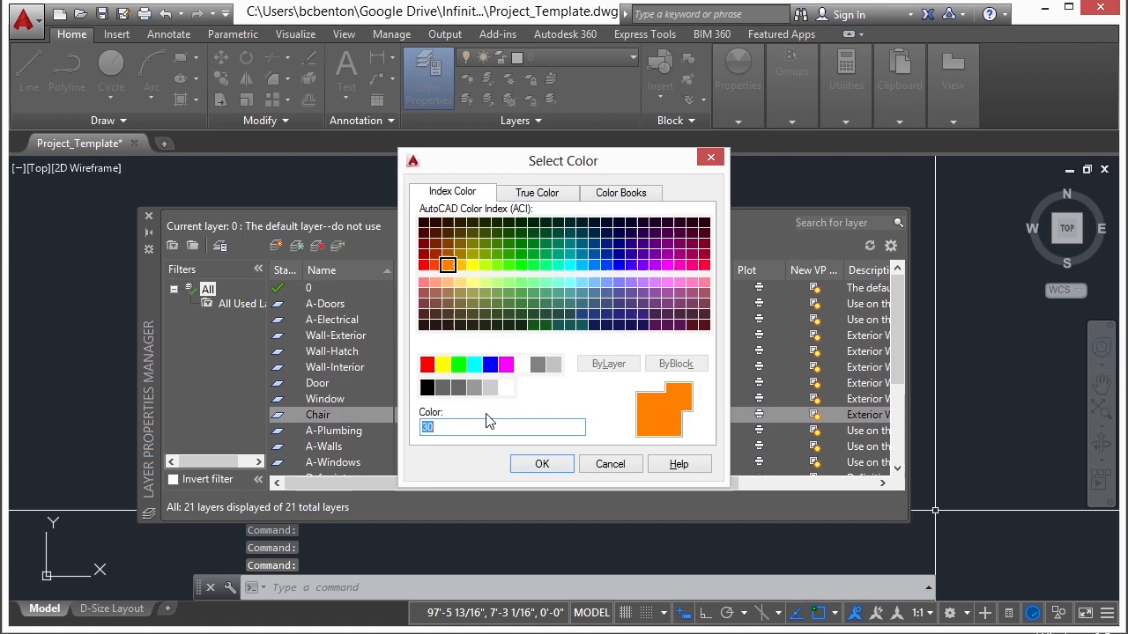
pyautogui.click(507, 365)
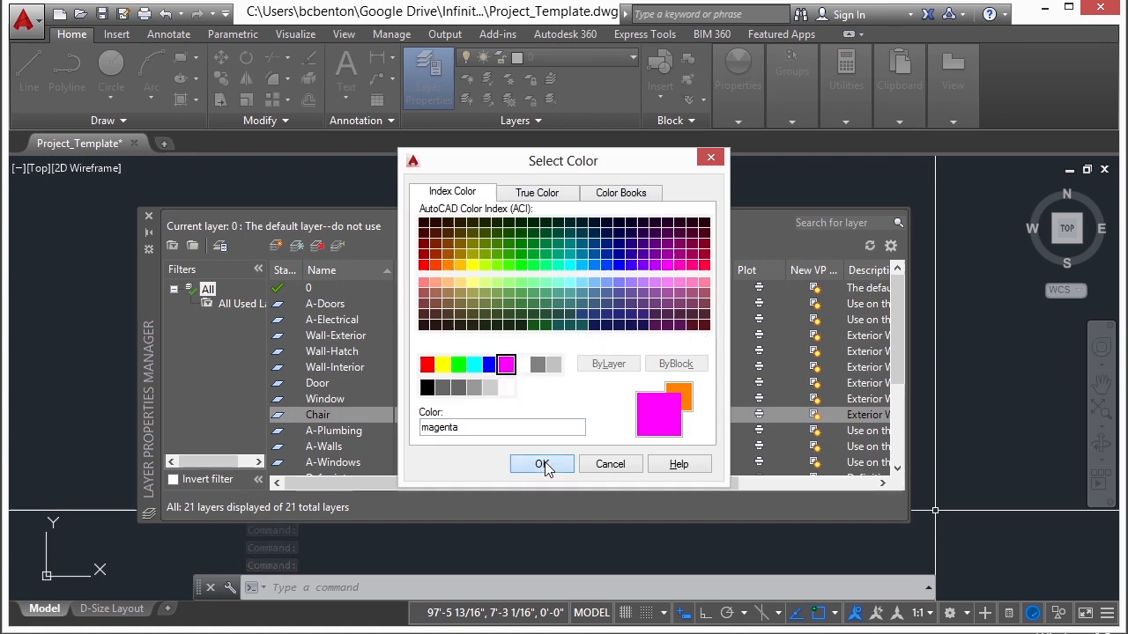
pyautogui.click(541, 464)
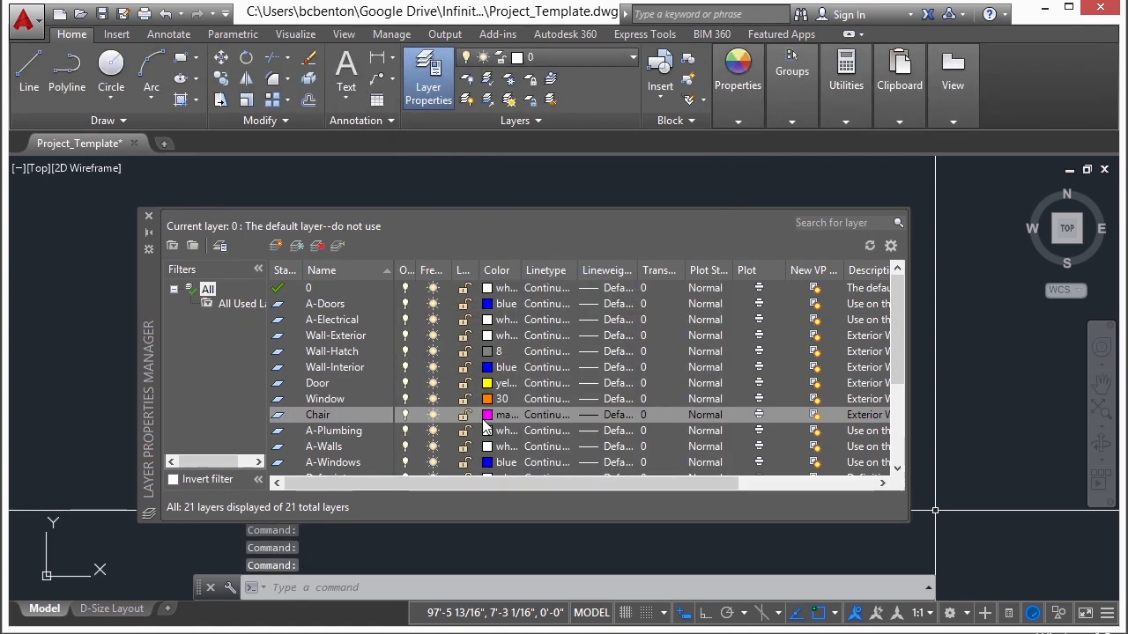
# Try to create a new layer named Text below the Chair layer.
pyautogui.click(276, 245)
pyautogui.write('Text')
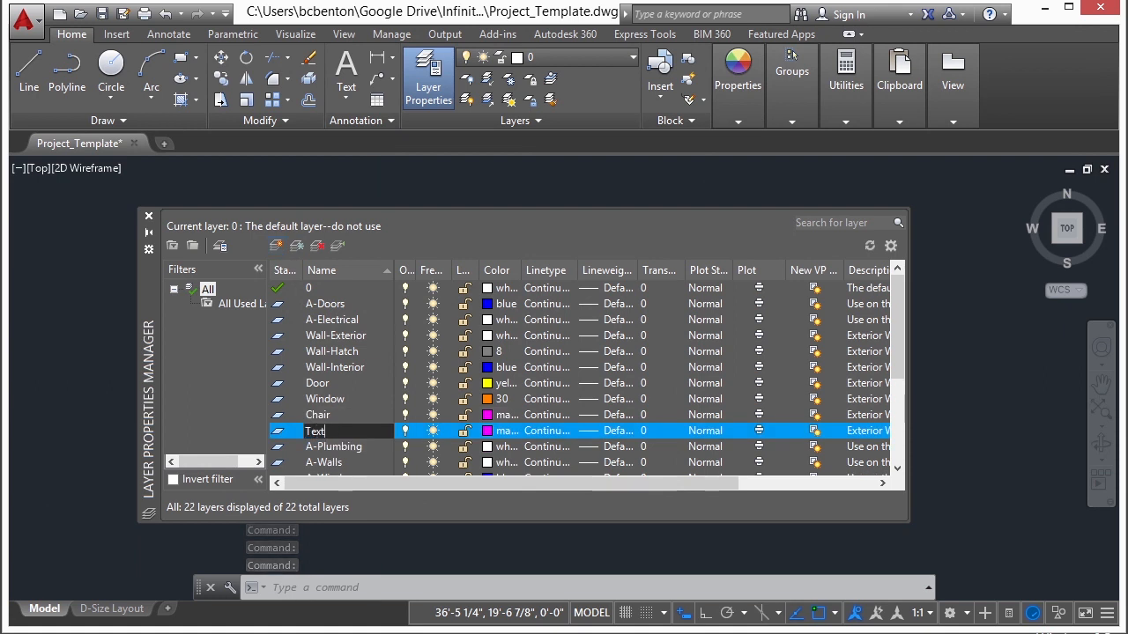
pyautogui.press('Return')
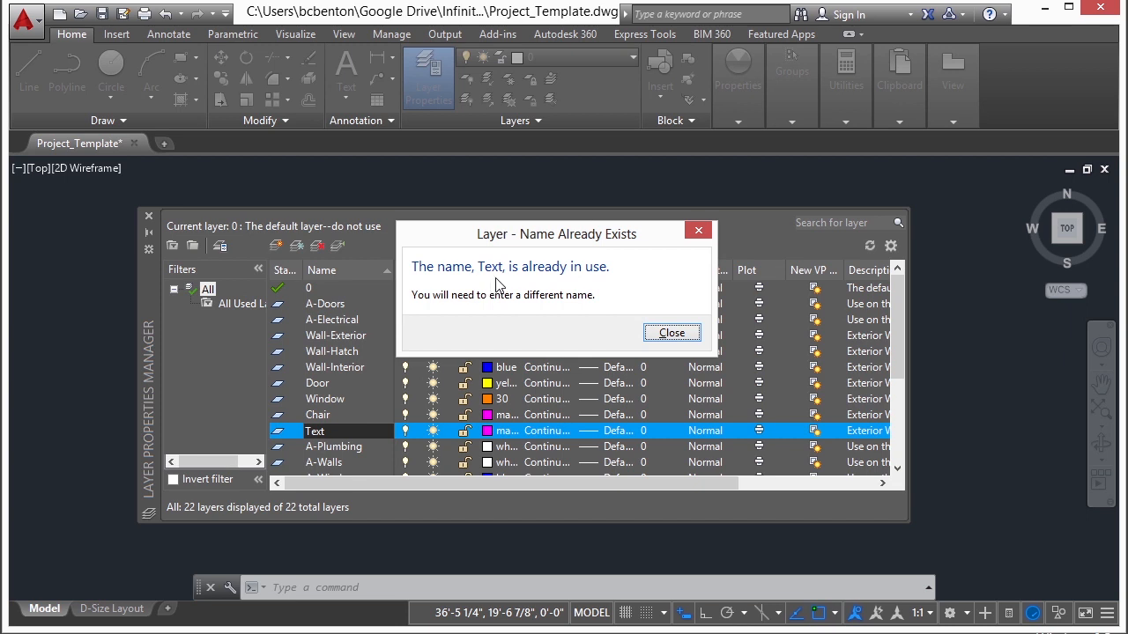
pyautogui.click(677, 332)
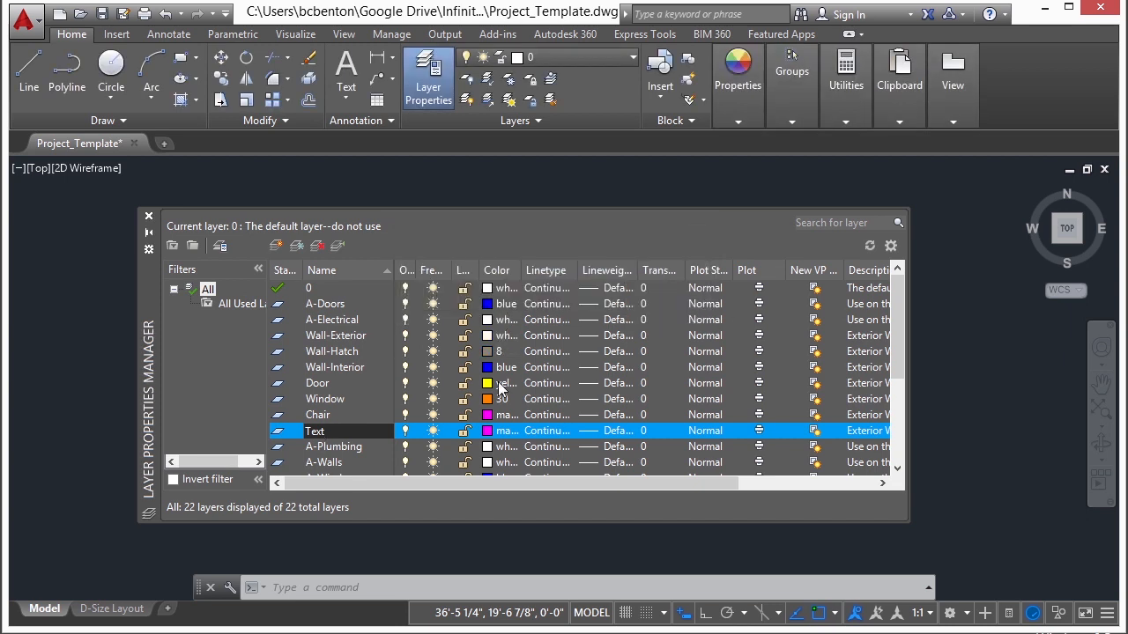
pyautogui.press('Escape')
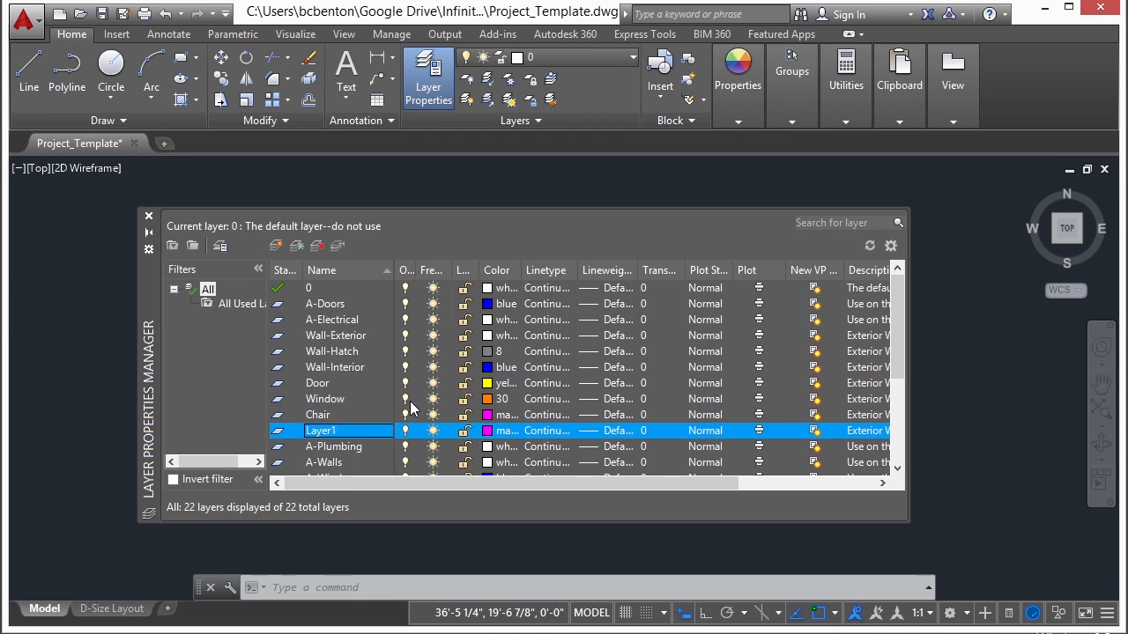
# Change the color of the existing Text layer to white.
pyautogui.scroll(-1, 388, 401)
pyautogui.scroll(-3, 326, 417)
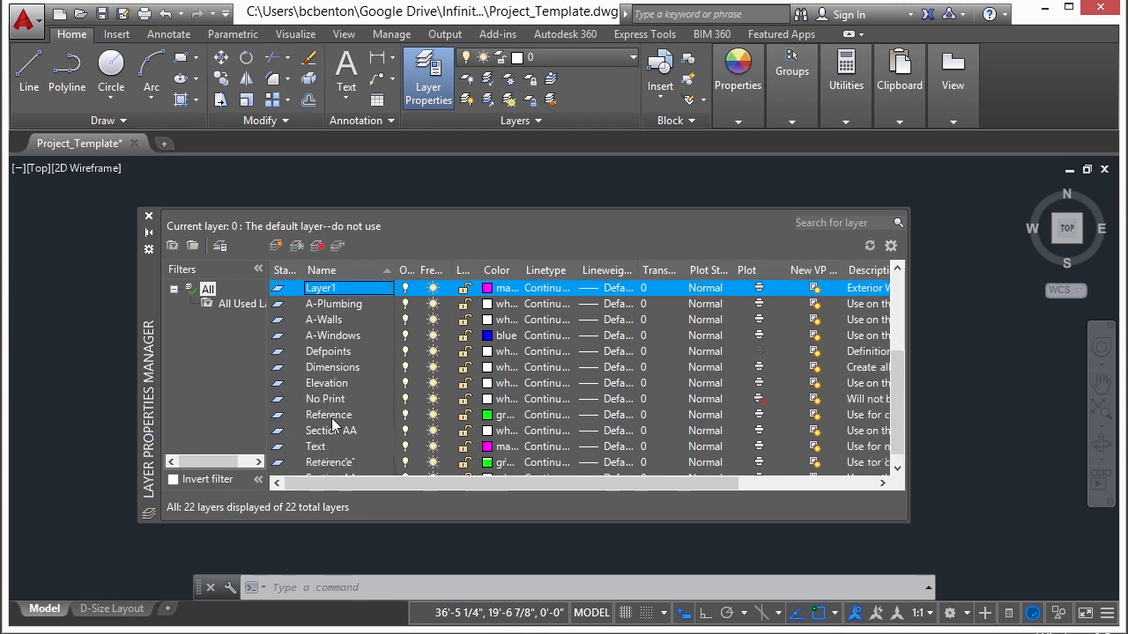
pyautogui.click(319, 432)
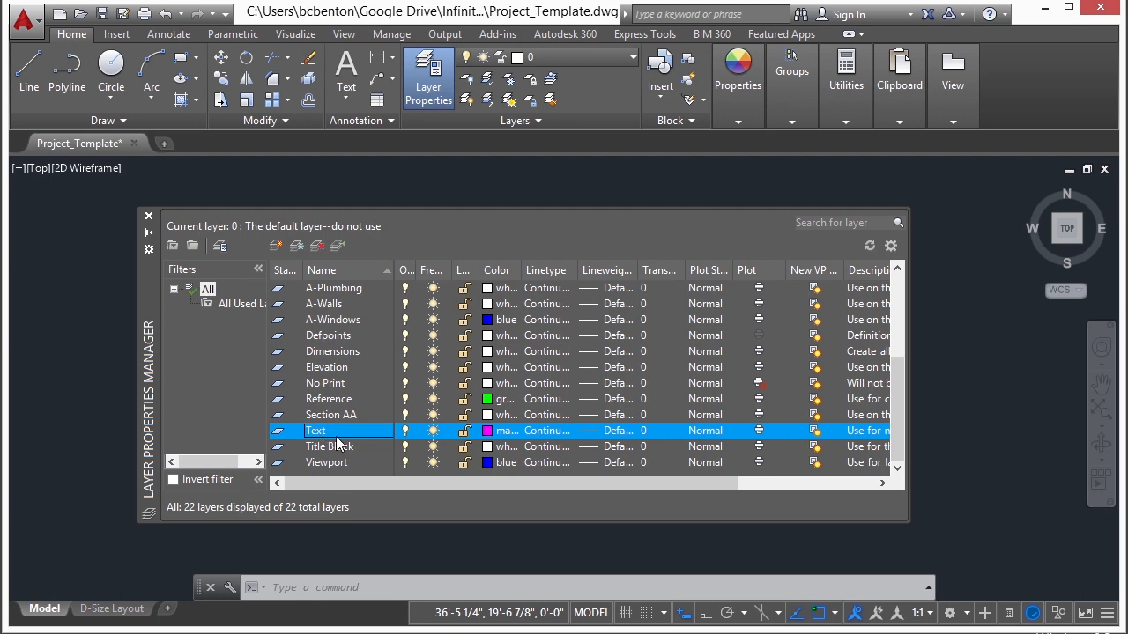
pyautogui.click(504, 431)
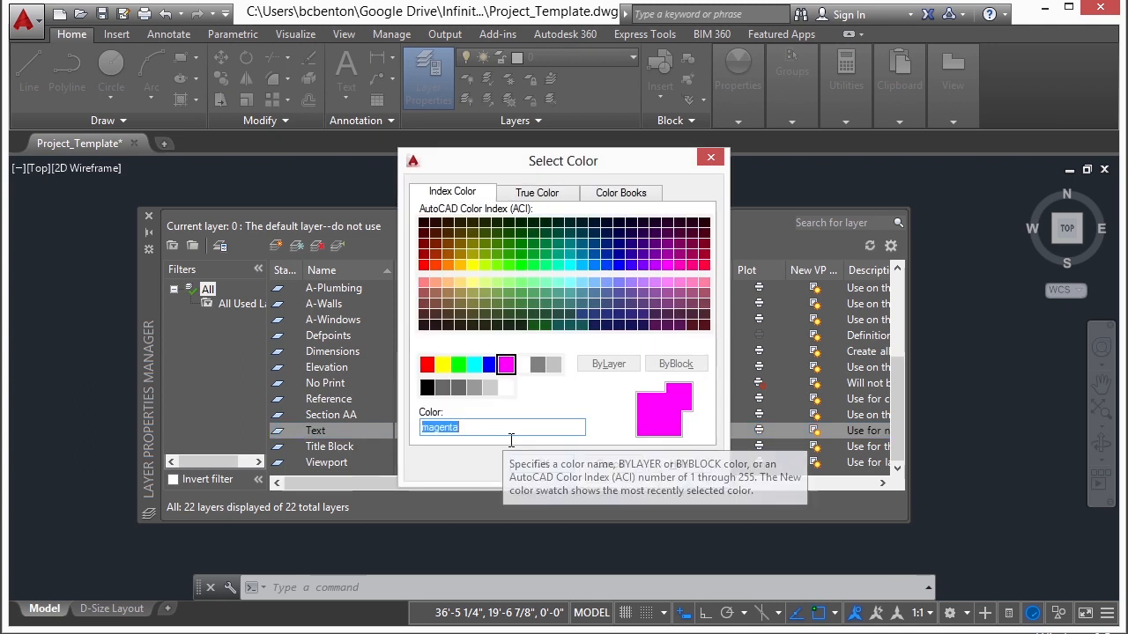
pyautogui.click(523, 366)
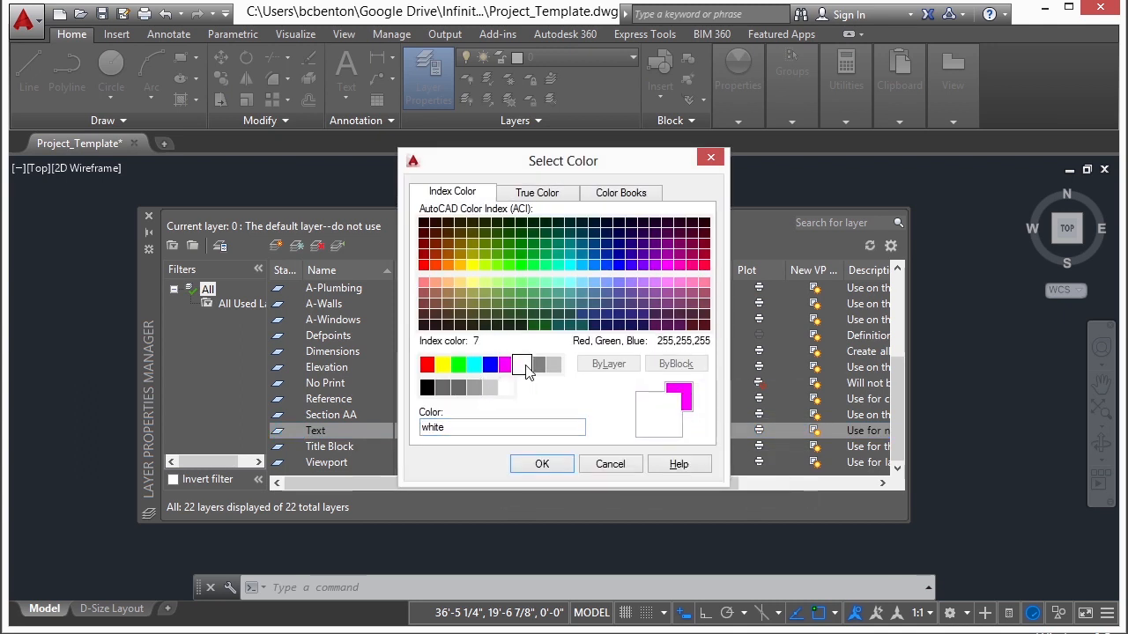
pyautogui.click(542, 464)
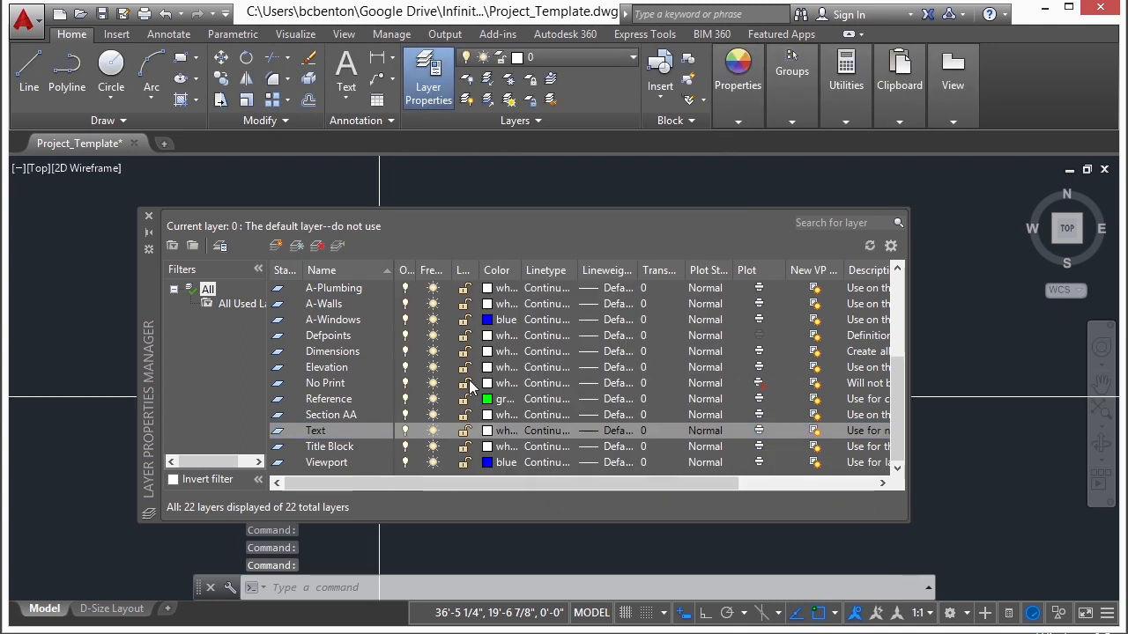
# Create a new layer named Plant below Text and set its color to red.
pyautogui.click(277, 247)
pyautogui.write('Pl')
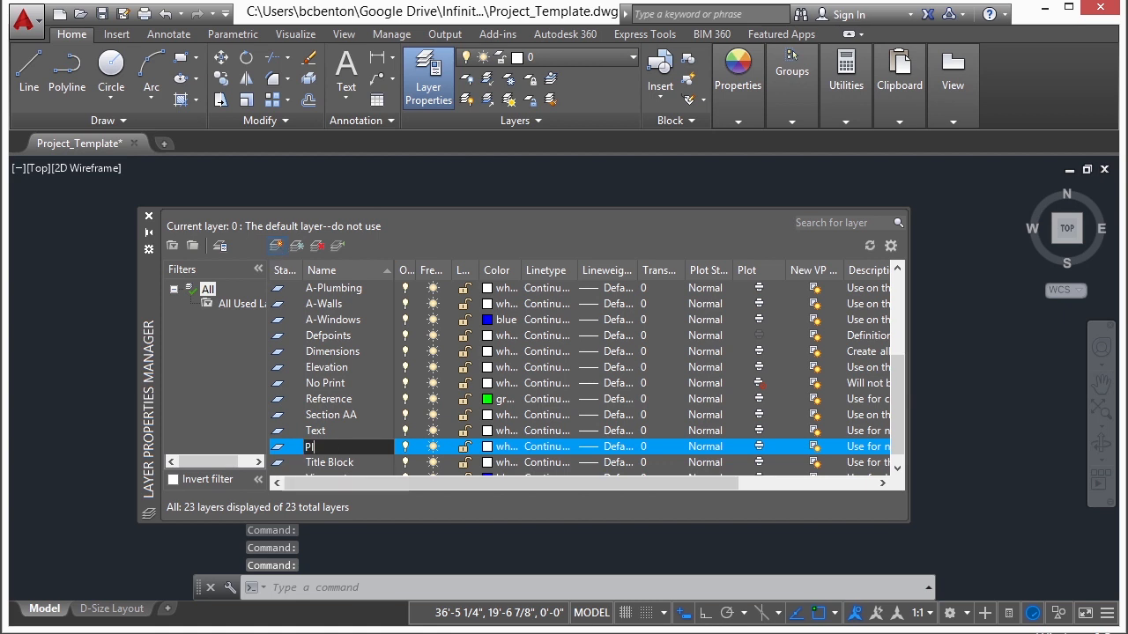
pyautogui.write('ant')
pyautogui.press('Return')
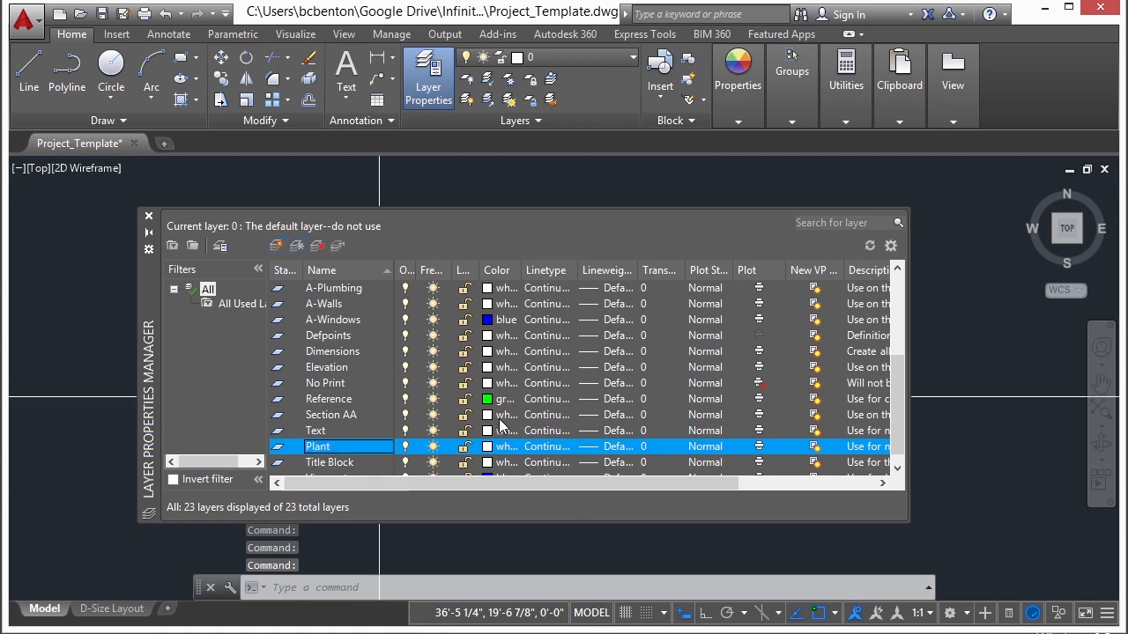
pyautogui.click(495, 445)
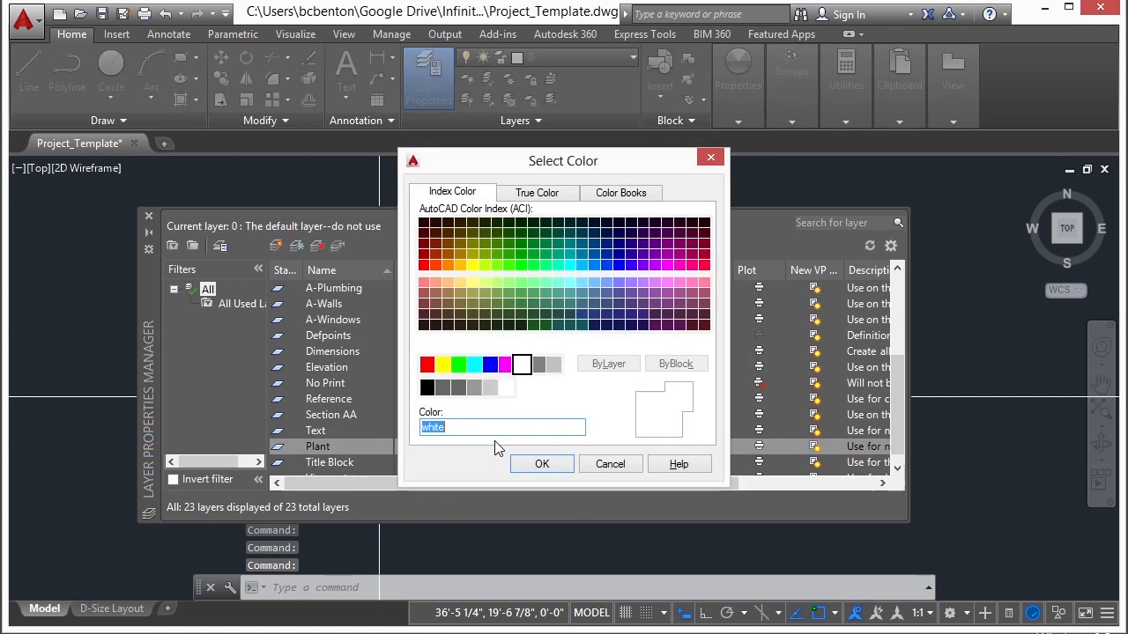
pyautogui.click(428, 365)
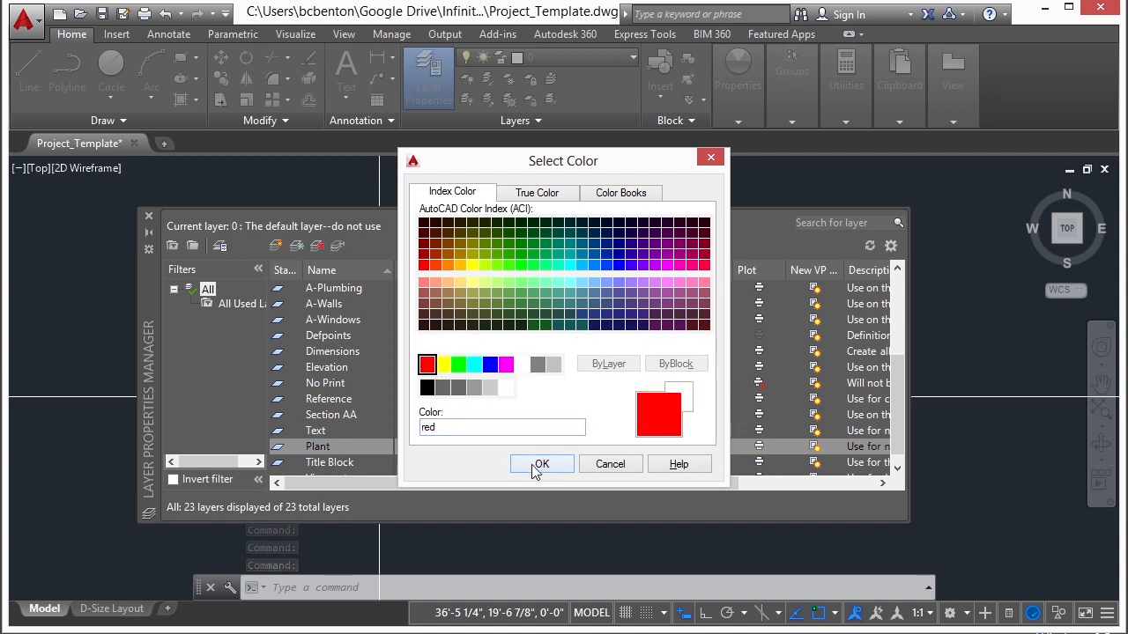
pyautogui.click(537, 464)
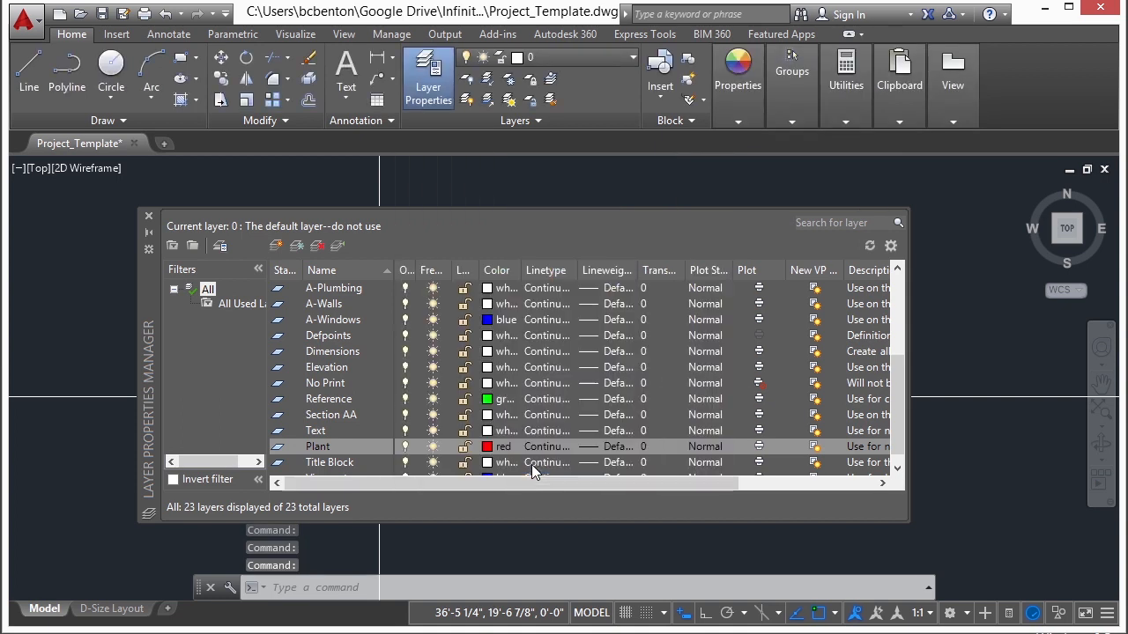
# Create a new layer named Footing below Plant and set its color to index color 8 (gray).
pyautogui.click(277, 248)
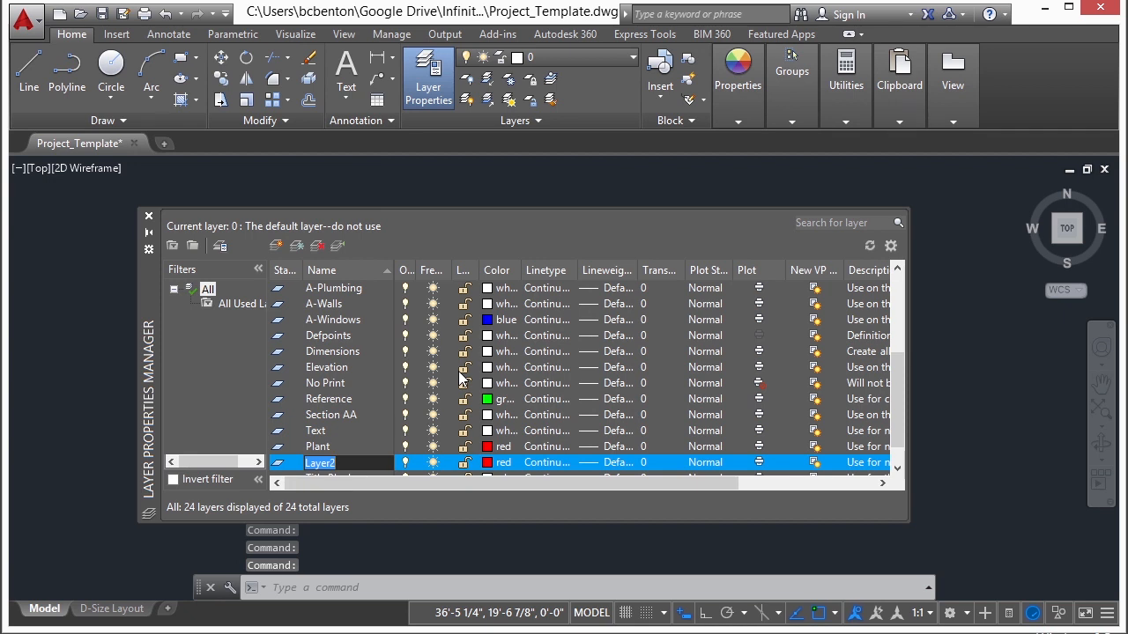
pyautogui.write('Footing')
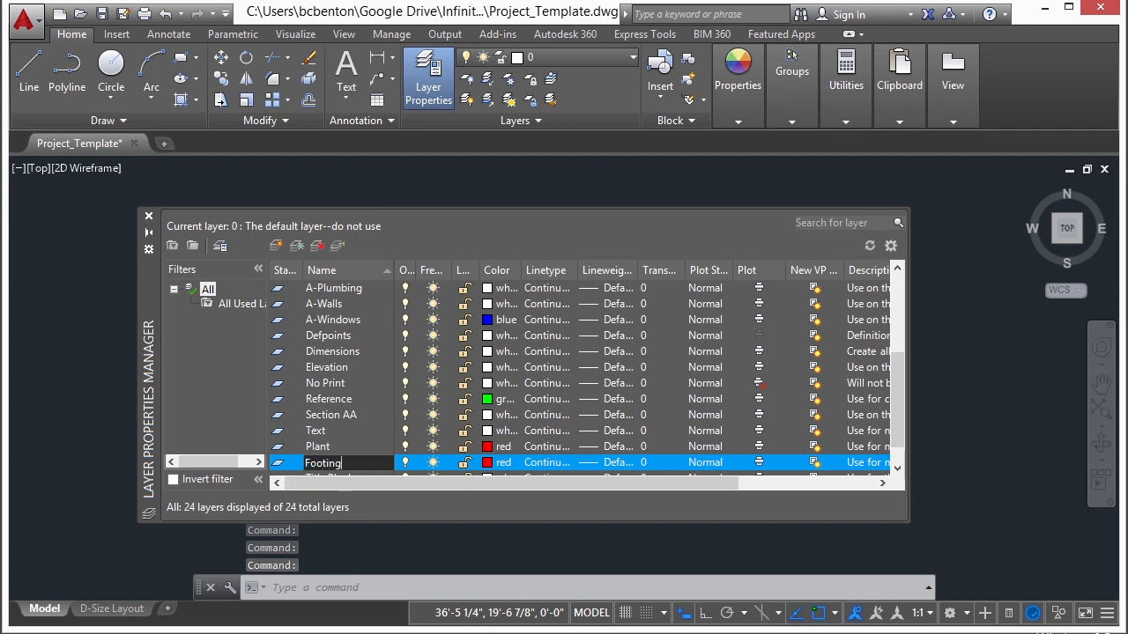
pyautogui.press('Return')
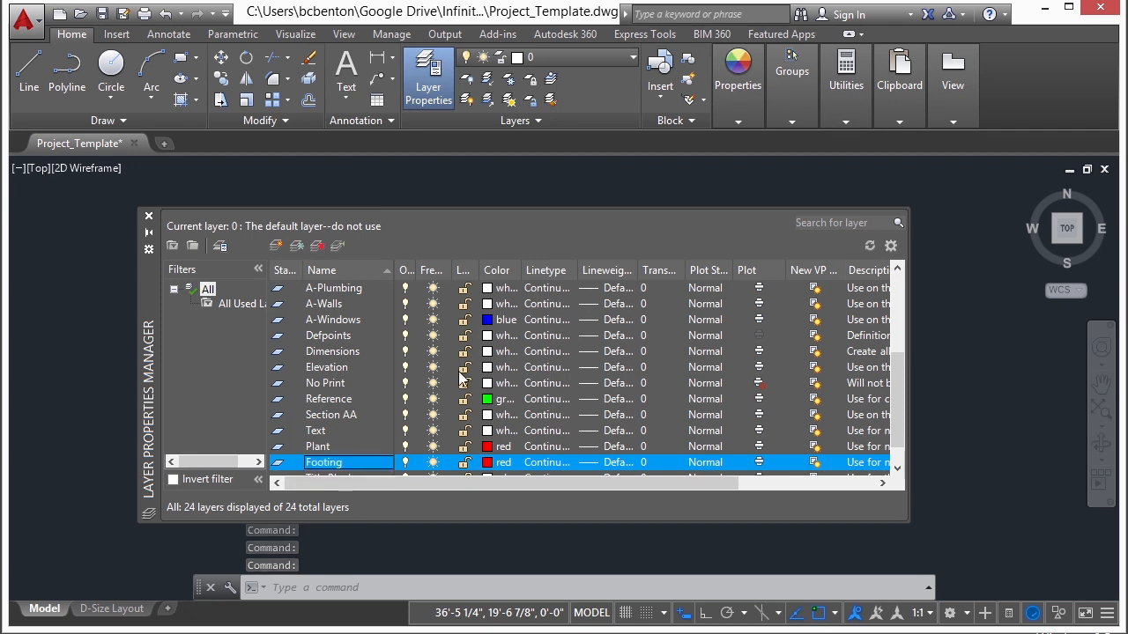
pyautogui.click(495, 464)
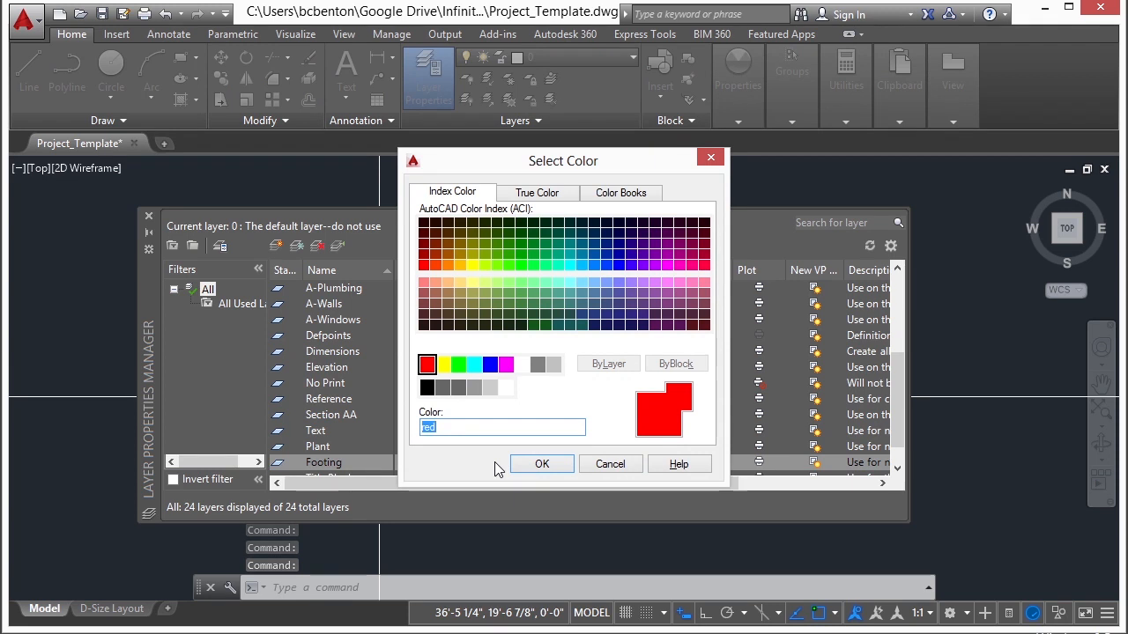
pyautogui.click(537, 365)
pyautogui.click(551, 464)
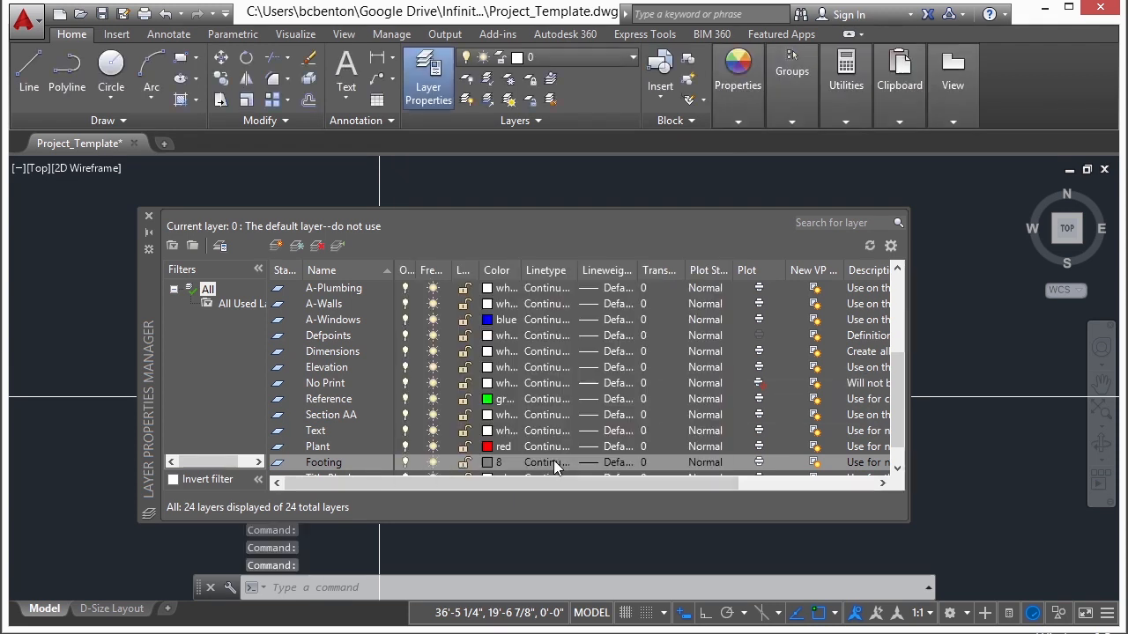
# Load the HIDDEN linetype from acad.lin while choosing a linetype for the Footing layer.
pyautogui.click(553, 461)
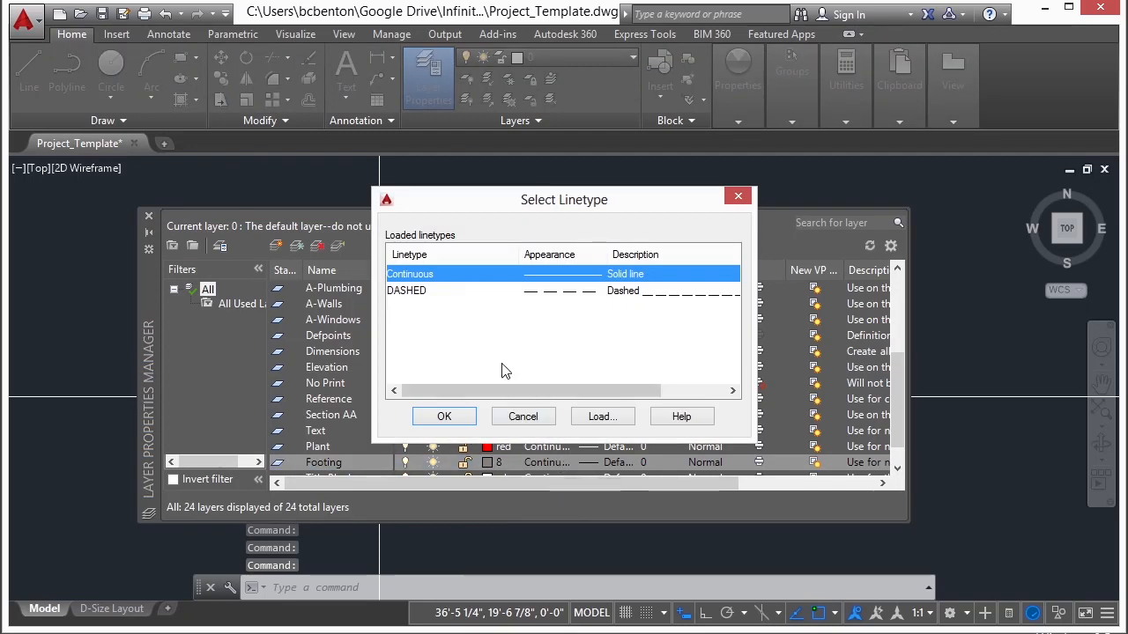
pyautogui.click(422, 291)
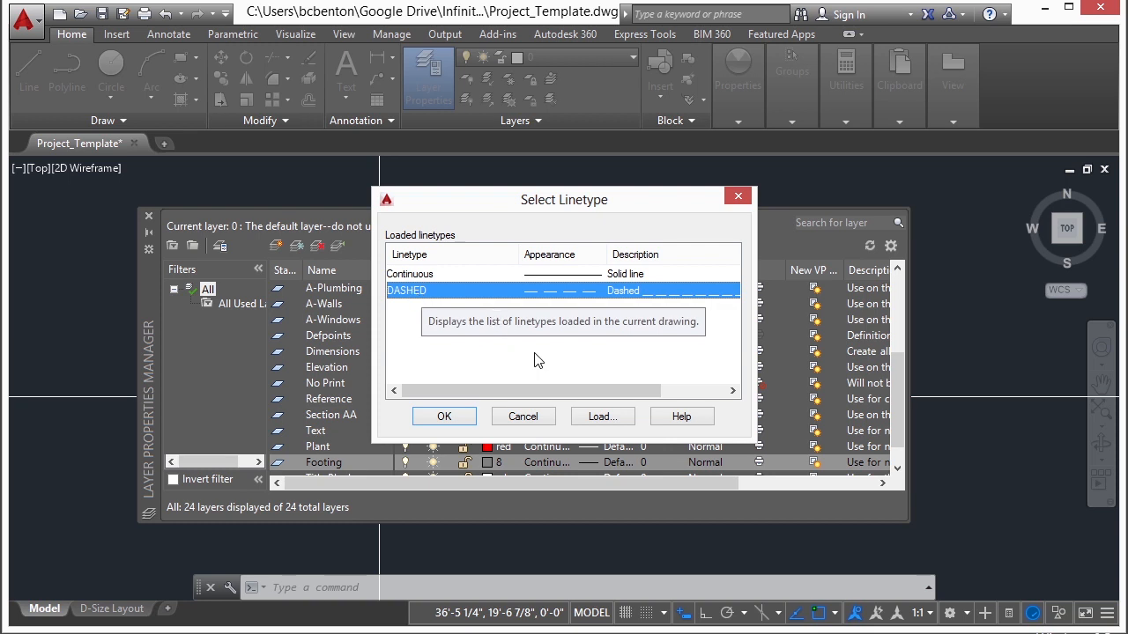
pyautogui.click(600, 416)
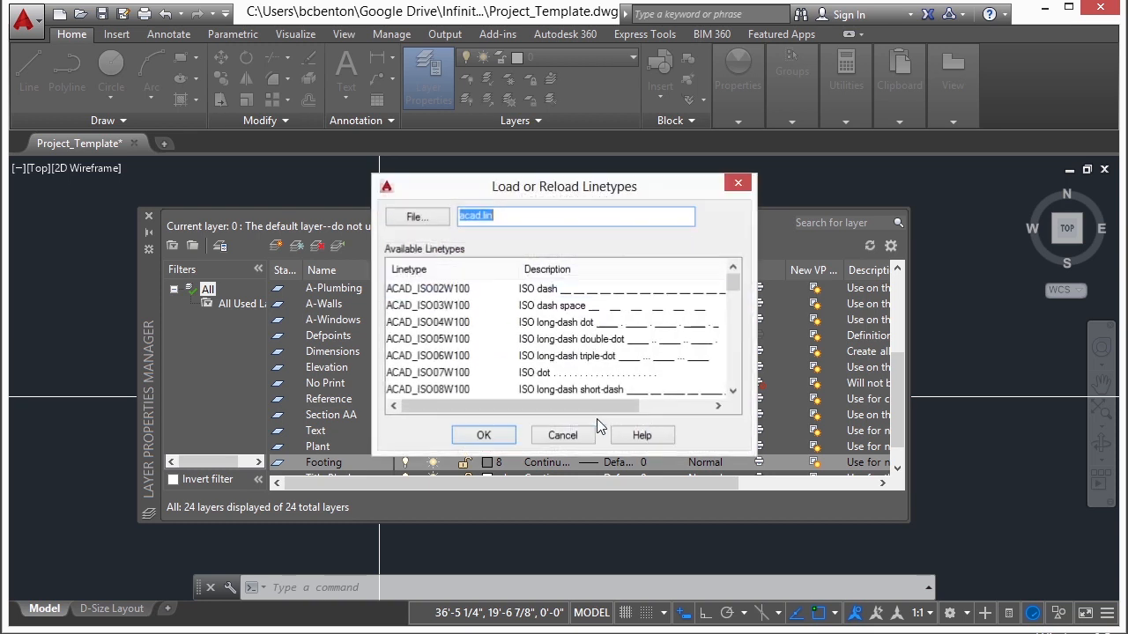
pyautogui.click(435, 320)
pyautogui.scroll(-2, 457, 336)
pyautogui.scroll(-3, 456, 336)
pyautogui.scroll(-2, 436, 348)
pyautogui.scroll(-4, 432, 350)
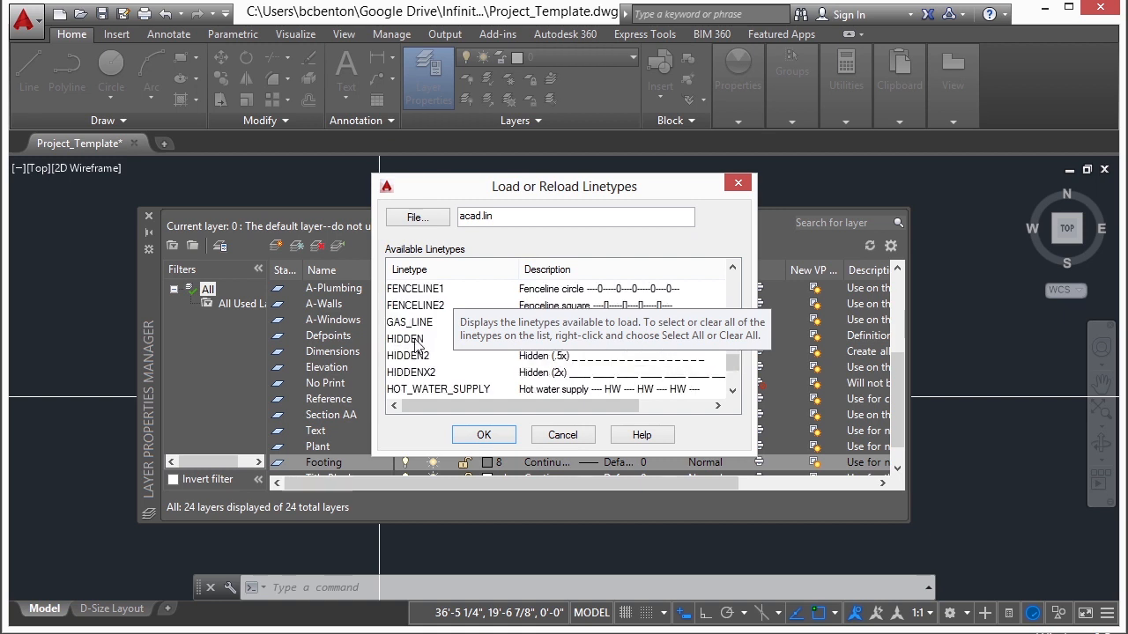
pyautogui.click(417, 340)
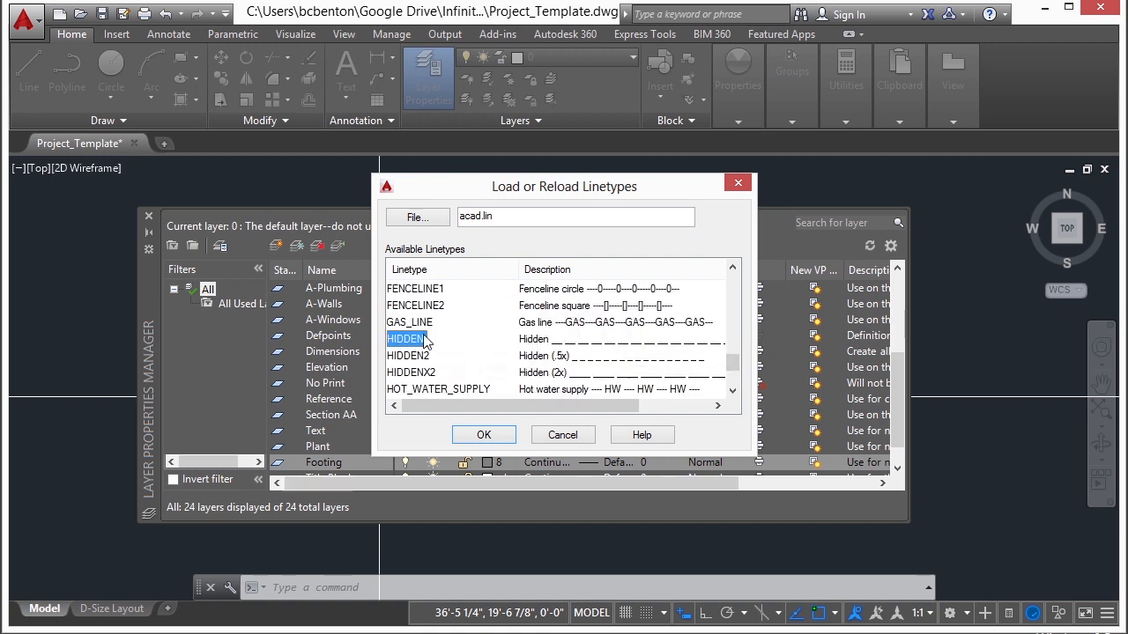
pyautogui.click(484, 434)
# Assign the HIDDEN linetype to the Footing layer and save the drawing.
pyautogui.click(411, 307)
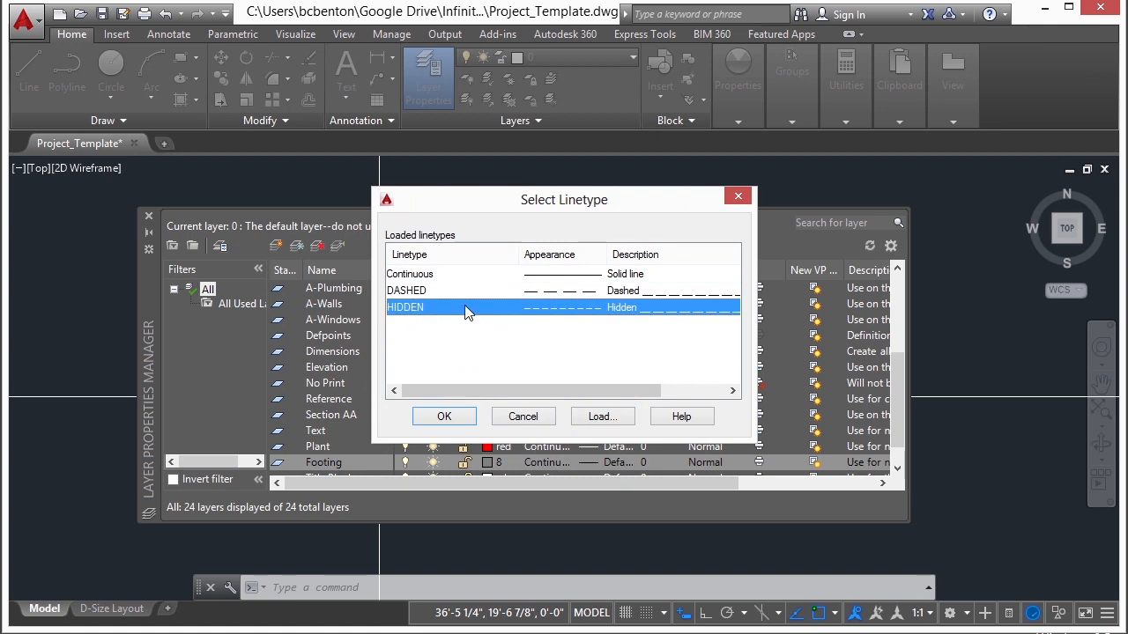
pyautogui.click(444, 418)
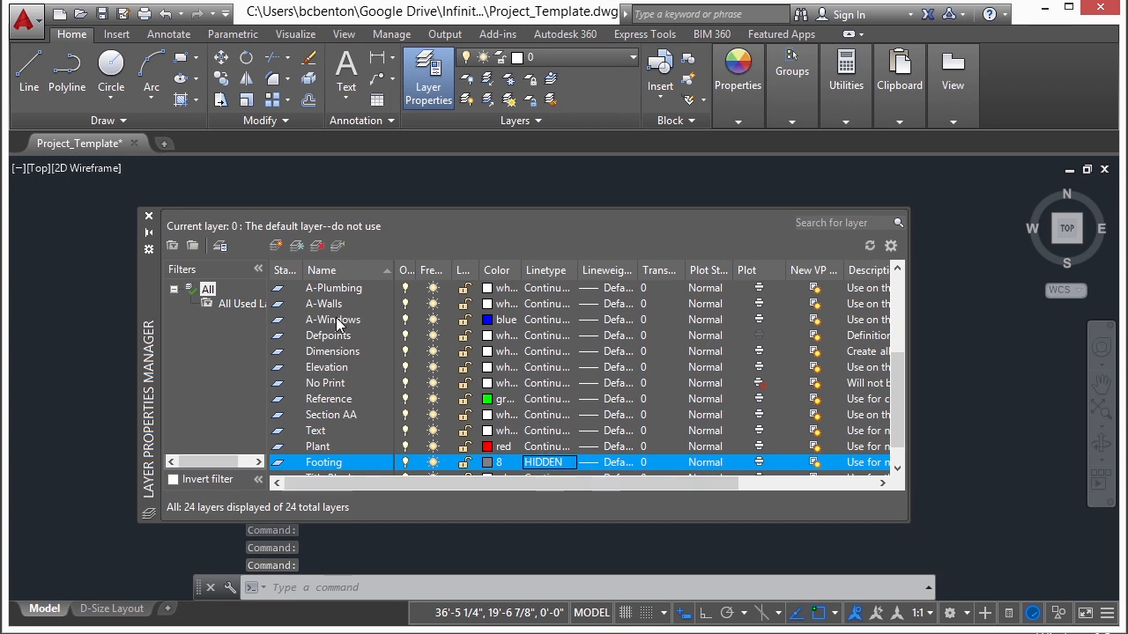
pyautogui.click(102, 14)
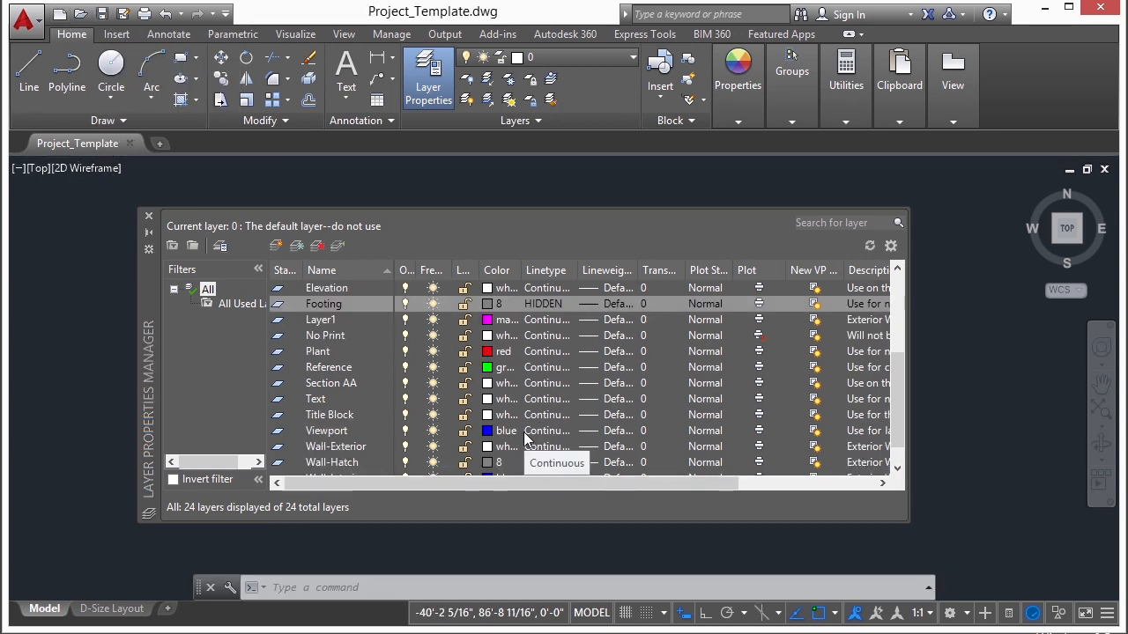